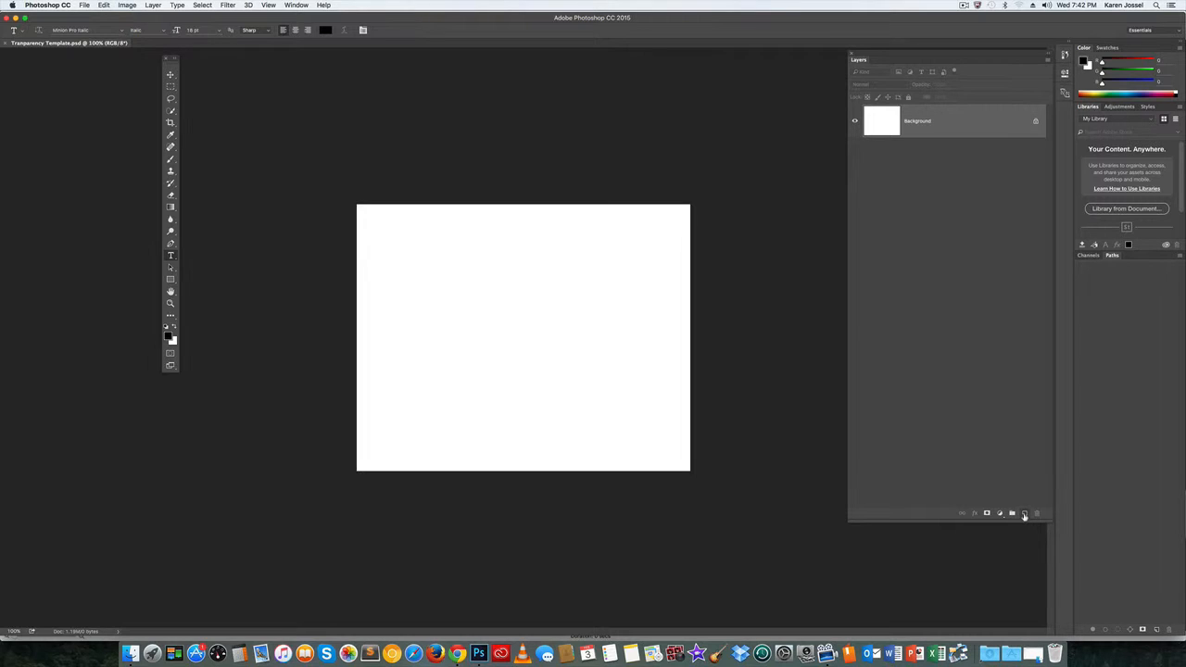
# Add a layer named swatches above the background, and add another new layer above it
pyautogui.click(1024, 513)
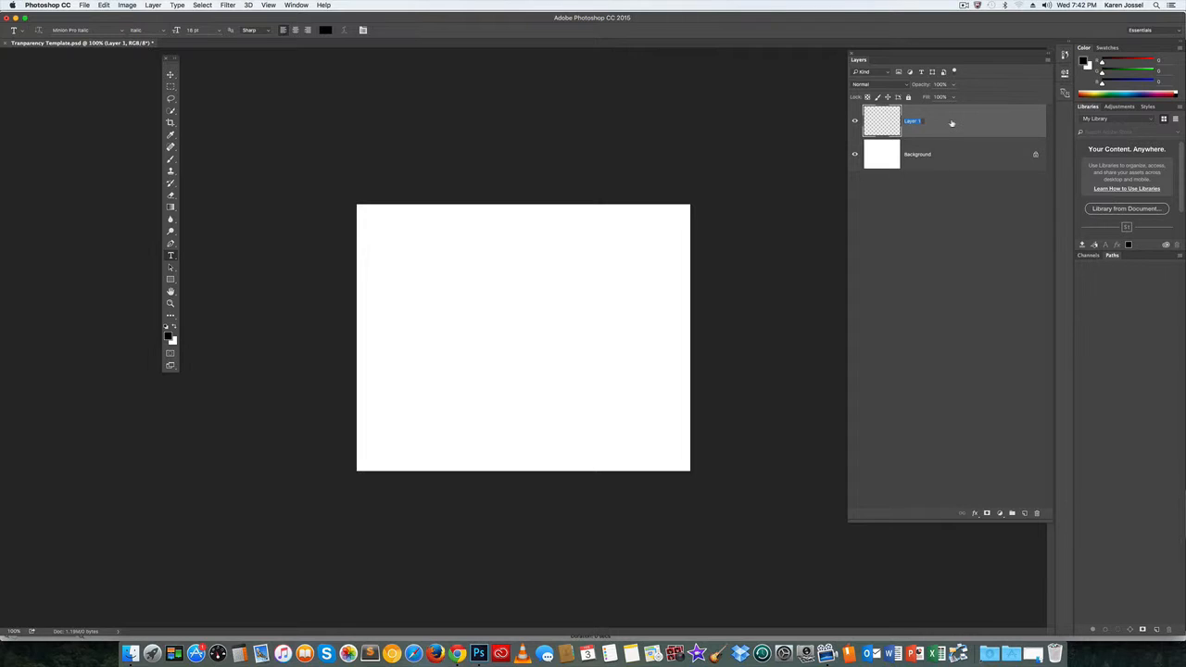
pyautogui.press('BackSpace')
pyautogui.press('Return')
pyautogui.click(1024, 514)
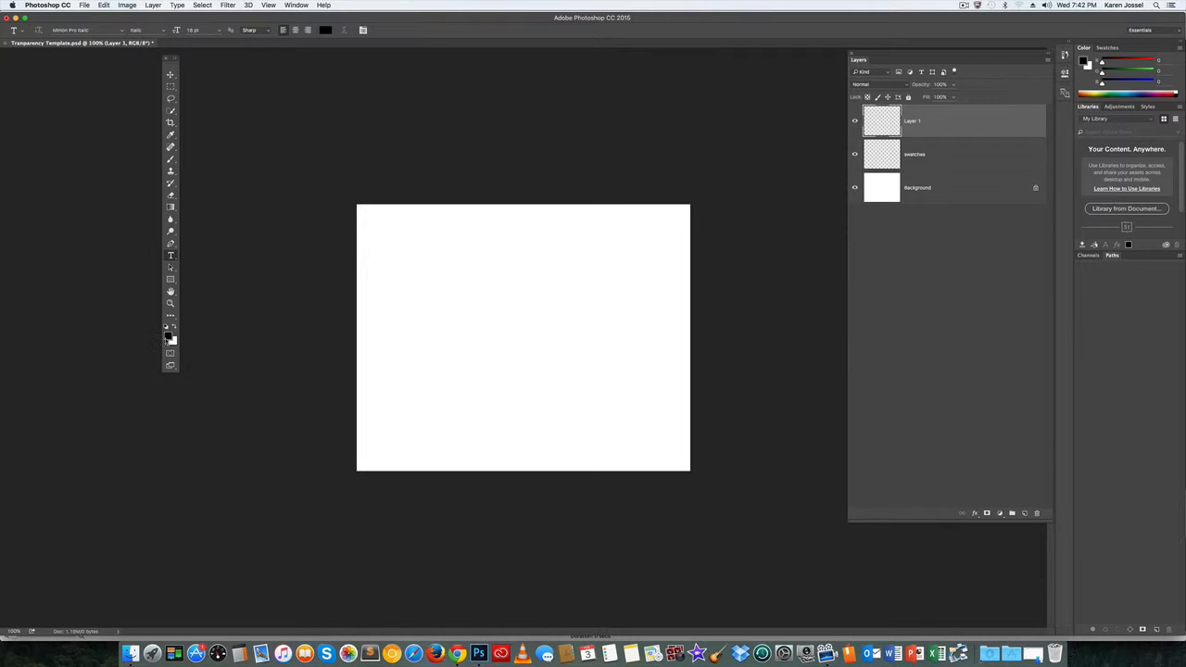
# Set the foreground color to magenta, hex ea19ed
pyautogui.click(168, 336)
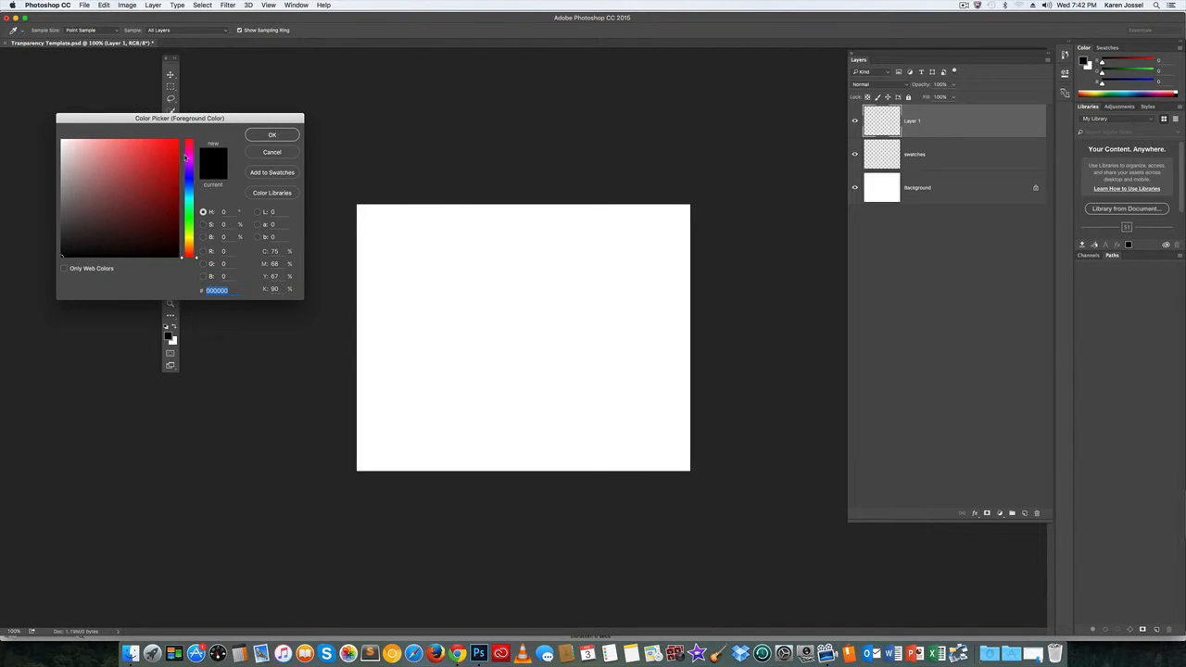
pyautogui.click(189, 159)
pyautogui.click(169, 148)
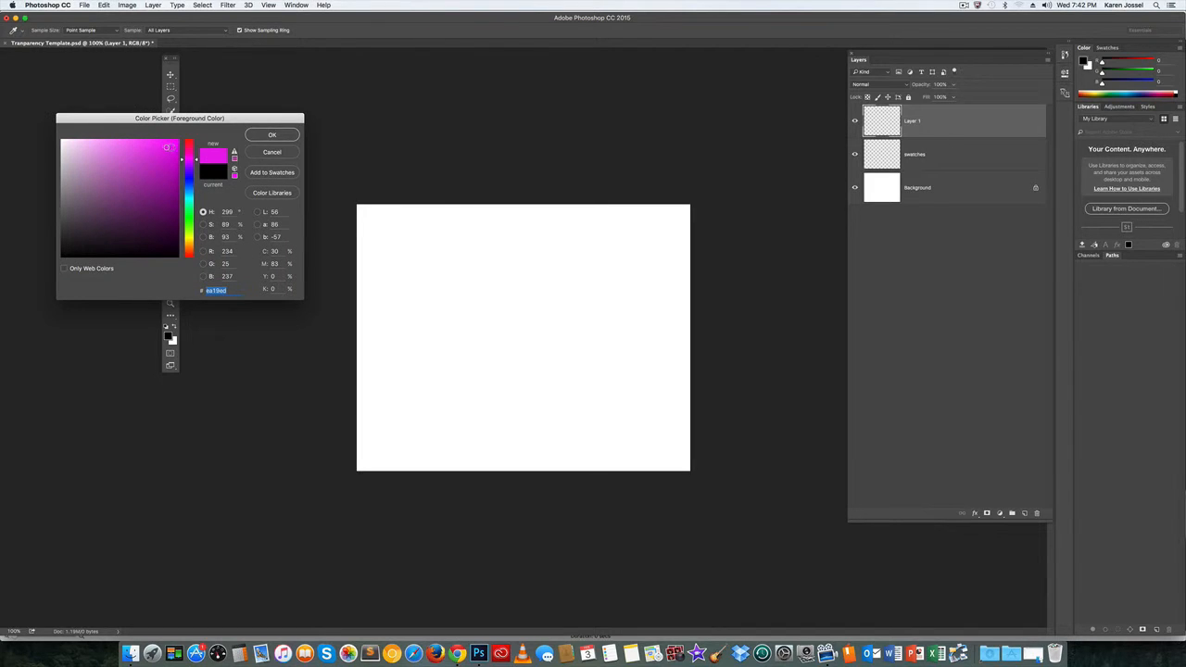
pyautogui.click(271, 135)
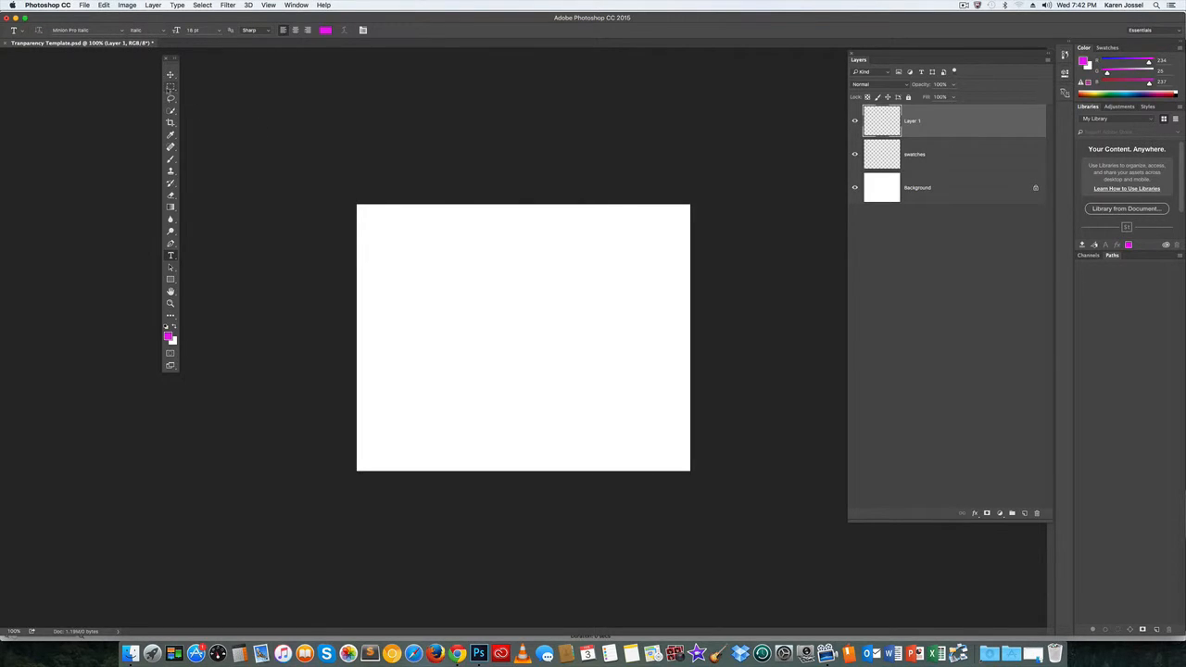
# Select an upright rectangle in the canvas's upper-left area and fill it with the magenta foreground color at 100% opacity
pyautogui.click(170, 86)
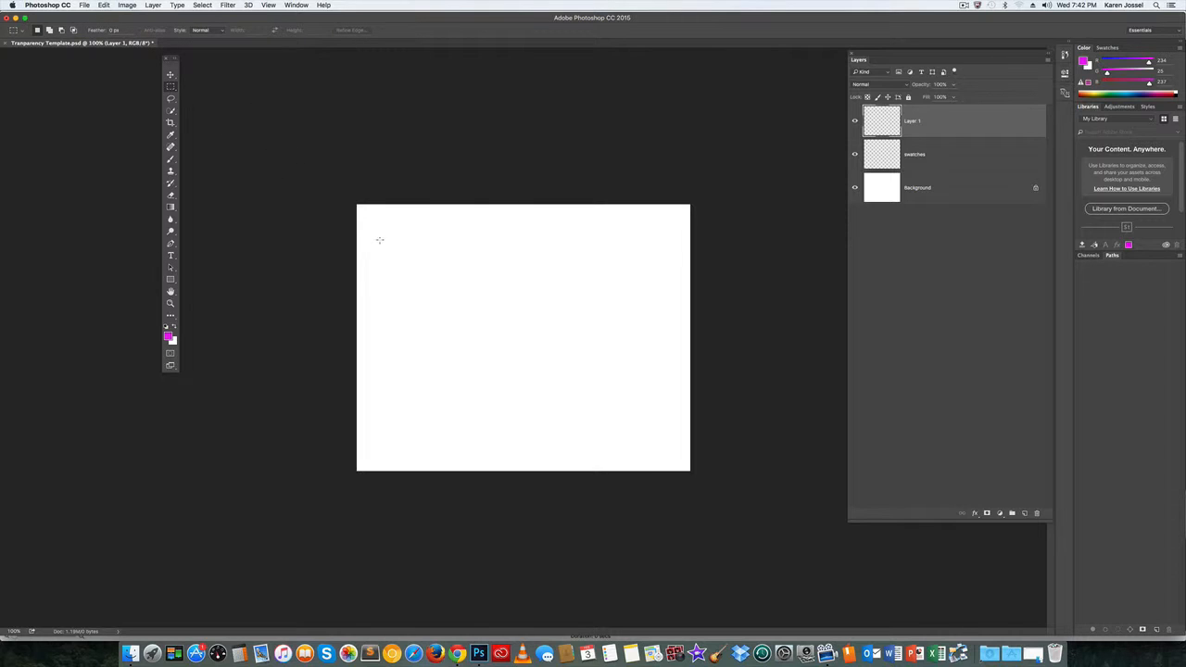
pyautogui.moveTo(379, 240); pyautogui.dragTo(437, 332)
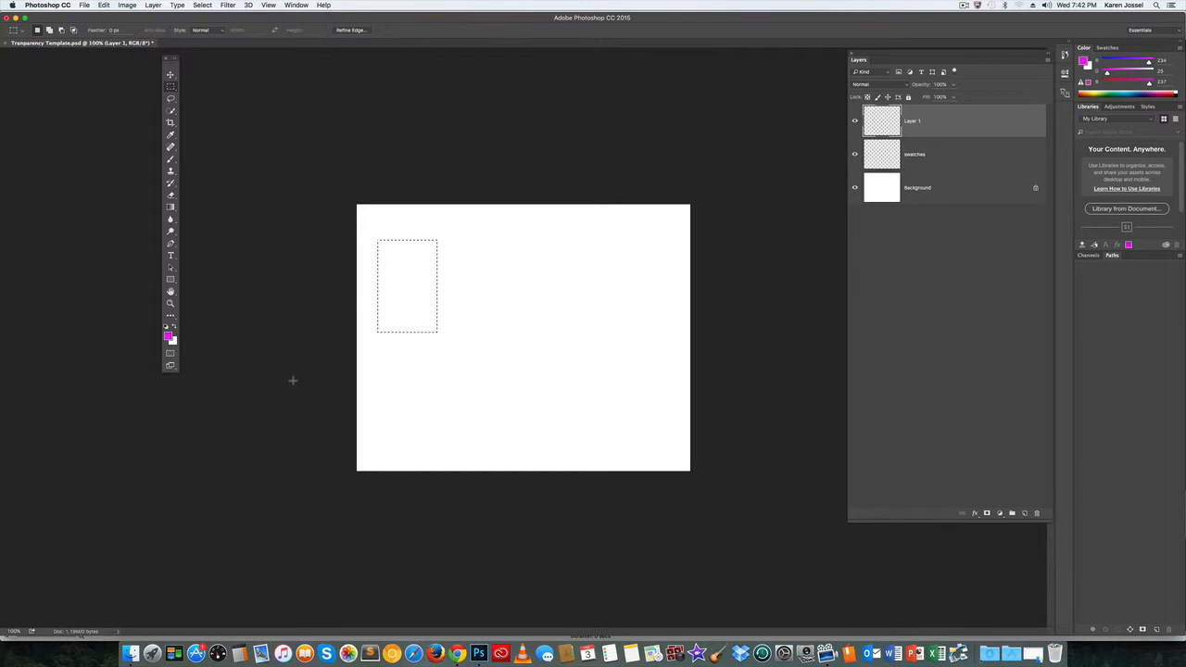
pyautogui.click(104, 4)
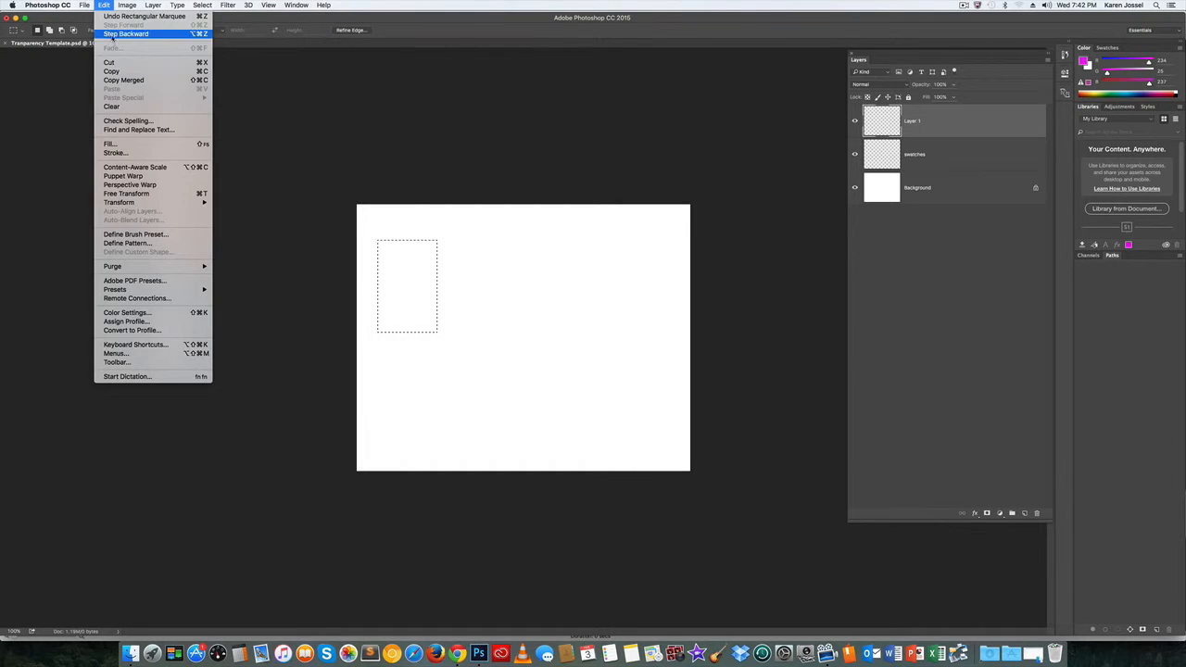
pyautogui.click(116, 143)
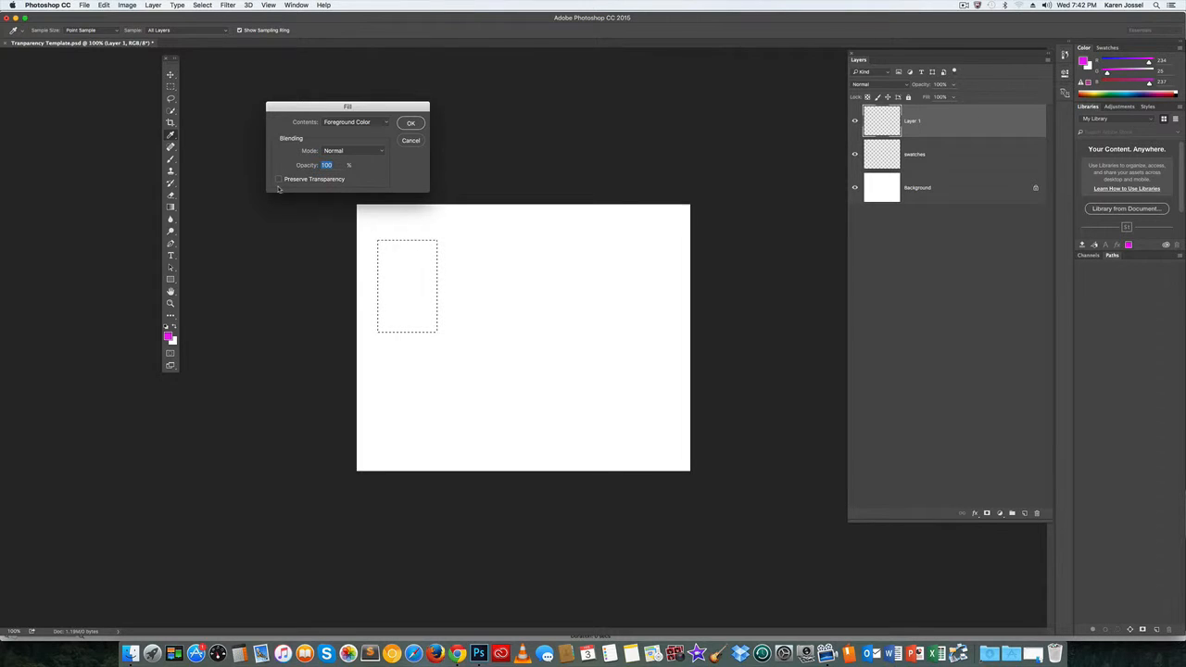
pyautogui.click(411, 125)
pyautogui.press('m')
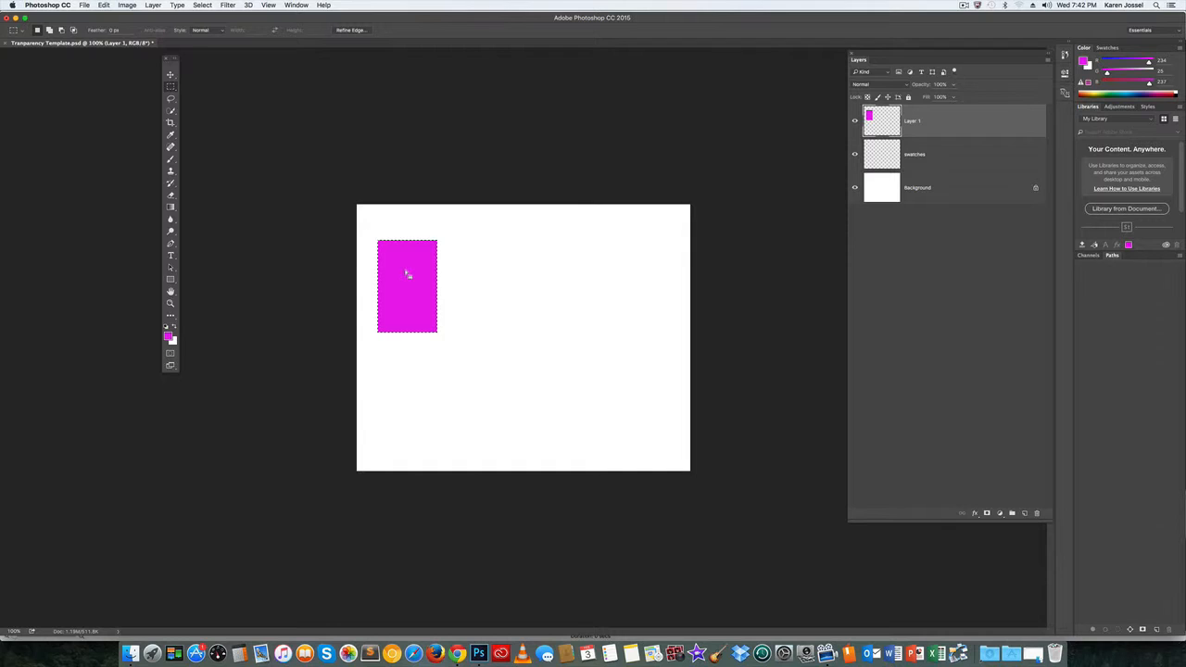
# Shift the rectangular selection right so it partly overlaps the magenta rectangle, and fill it with blue 40adf3 on a new layer
pyautogui.moveTo(407, 274); pyautogui.dragTo(444, 273)
pyautogui.click(1024, 513)
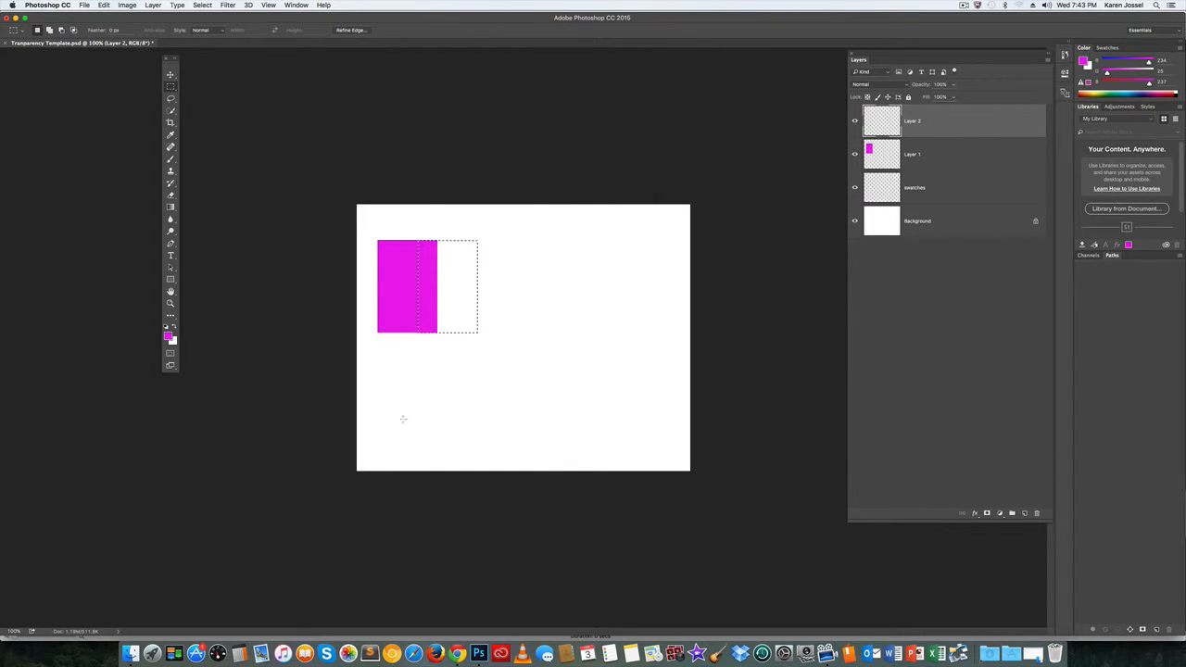
pyautogui.click(168, 337)
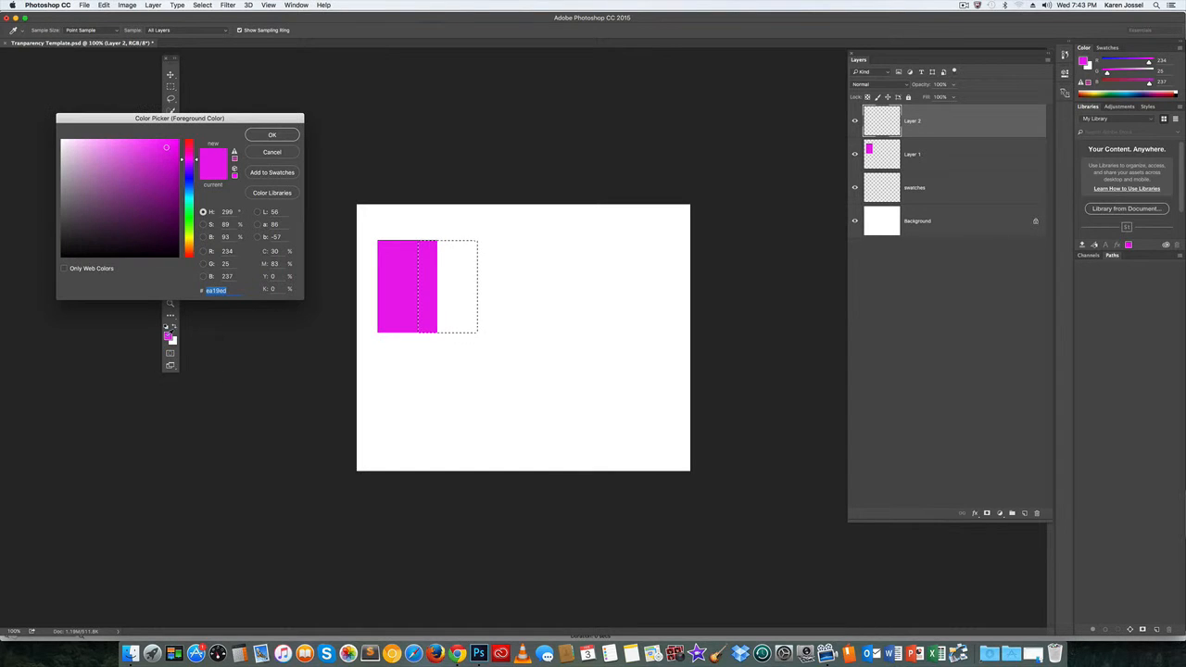
pyautogui.moveTo(195, 162); pyautogui.dragTo(196, 193)
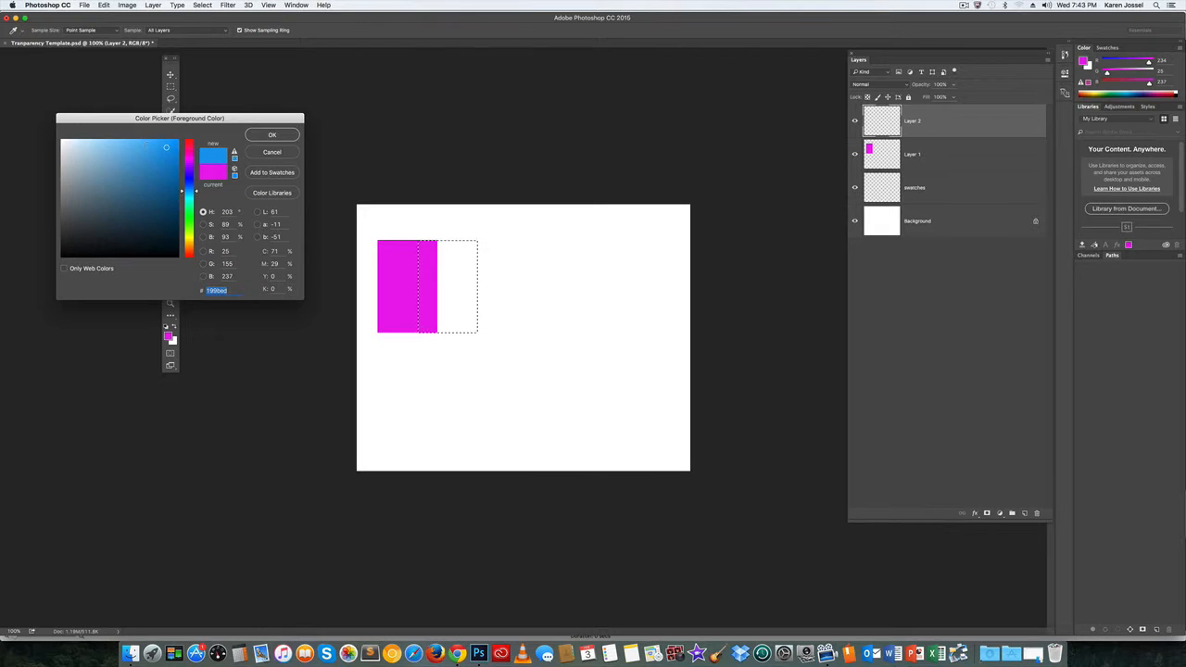
pyautogui.click(148, 144)
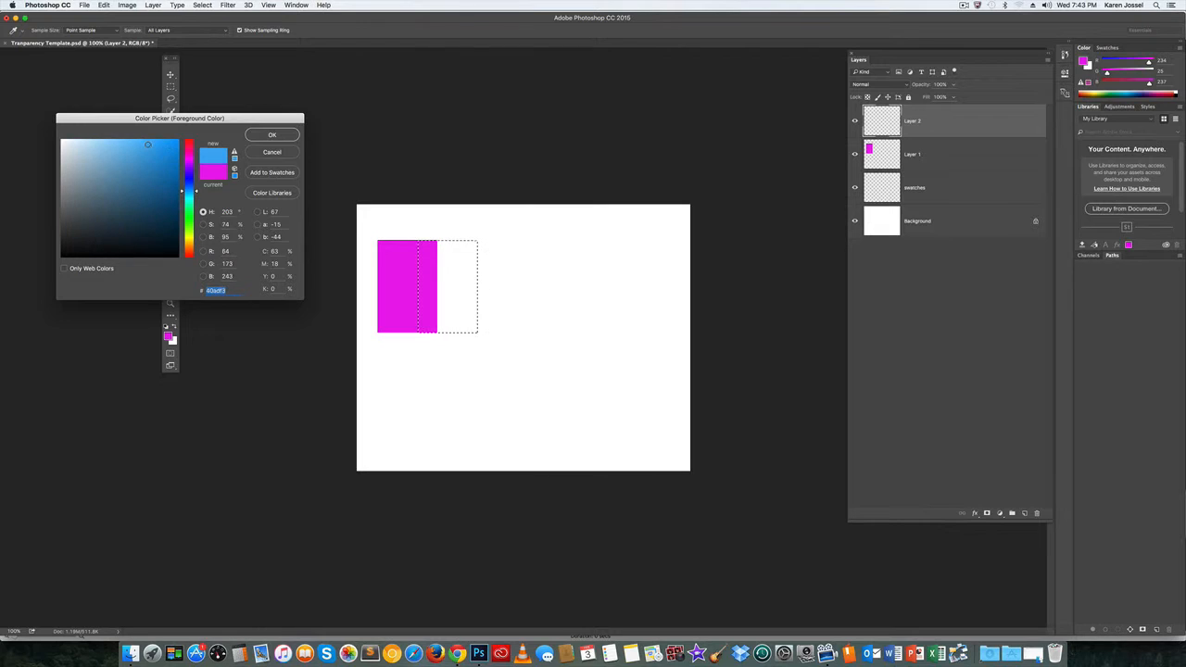
pyautogui.click(272, 135)
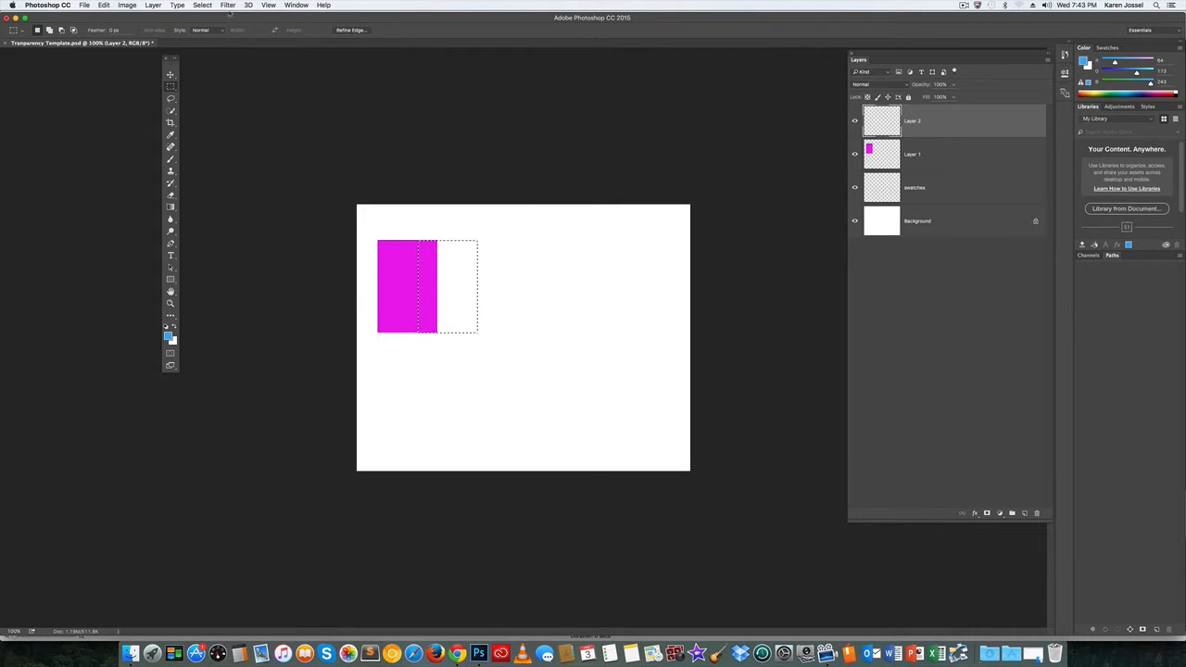
pyautogui.click(105, 5)
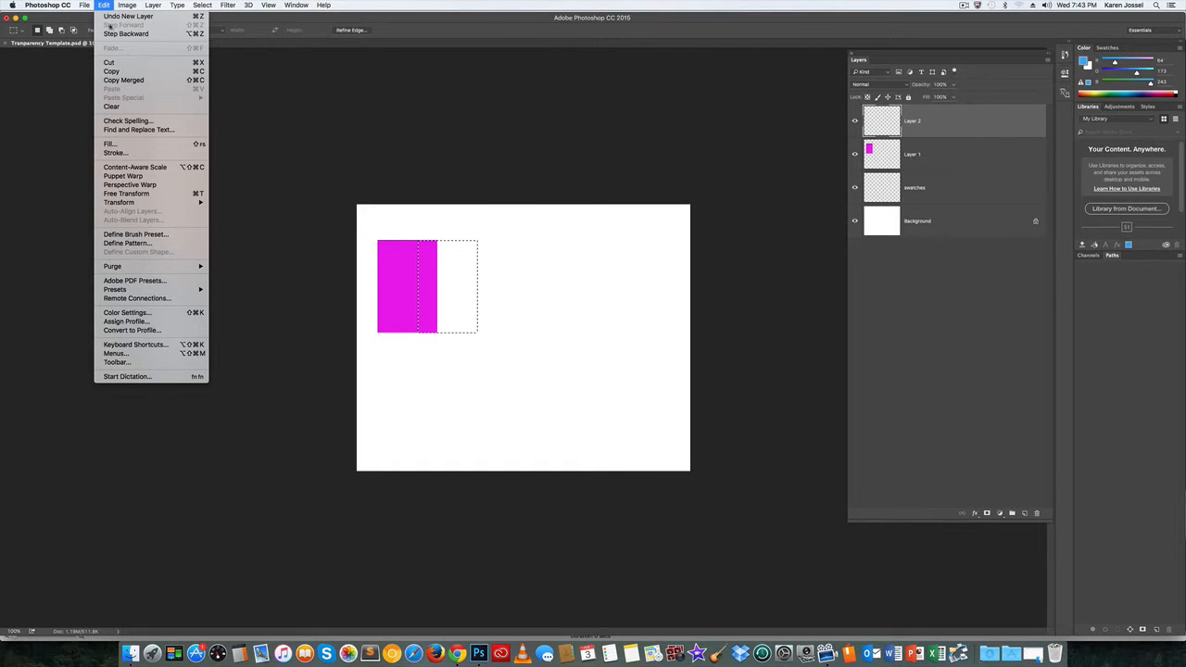
pyautogui.click(109, 144)
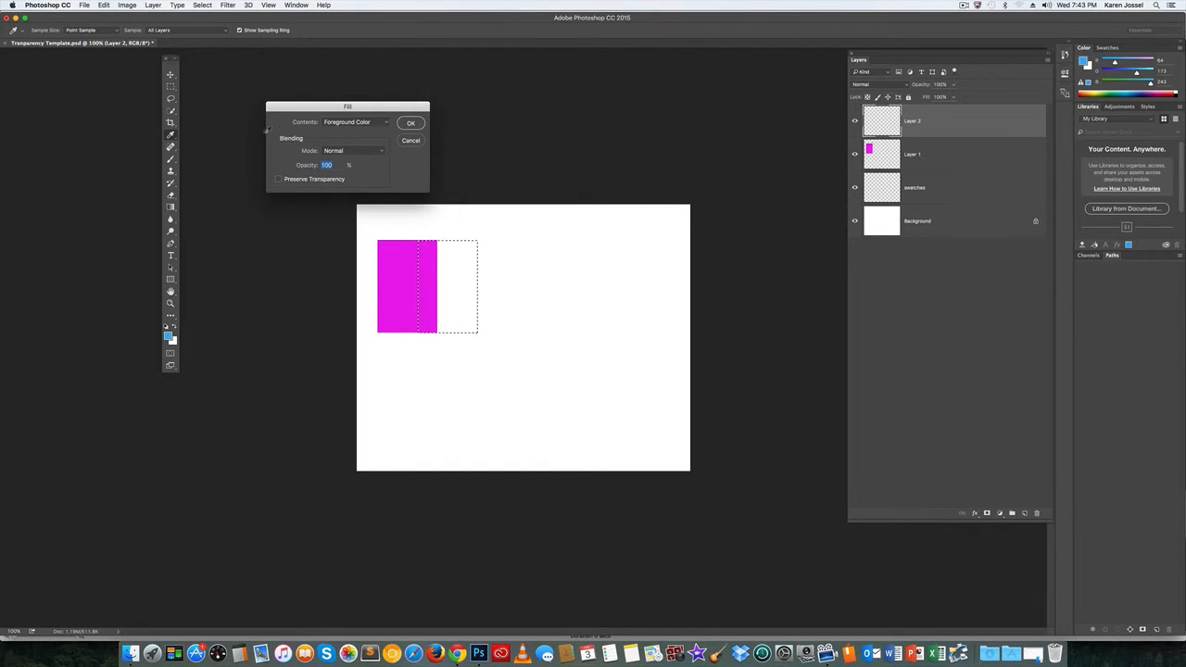
pyautogui.click(412, 123)
pyautogui.press('m')
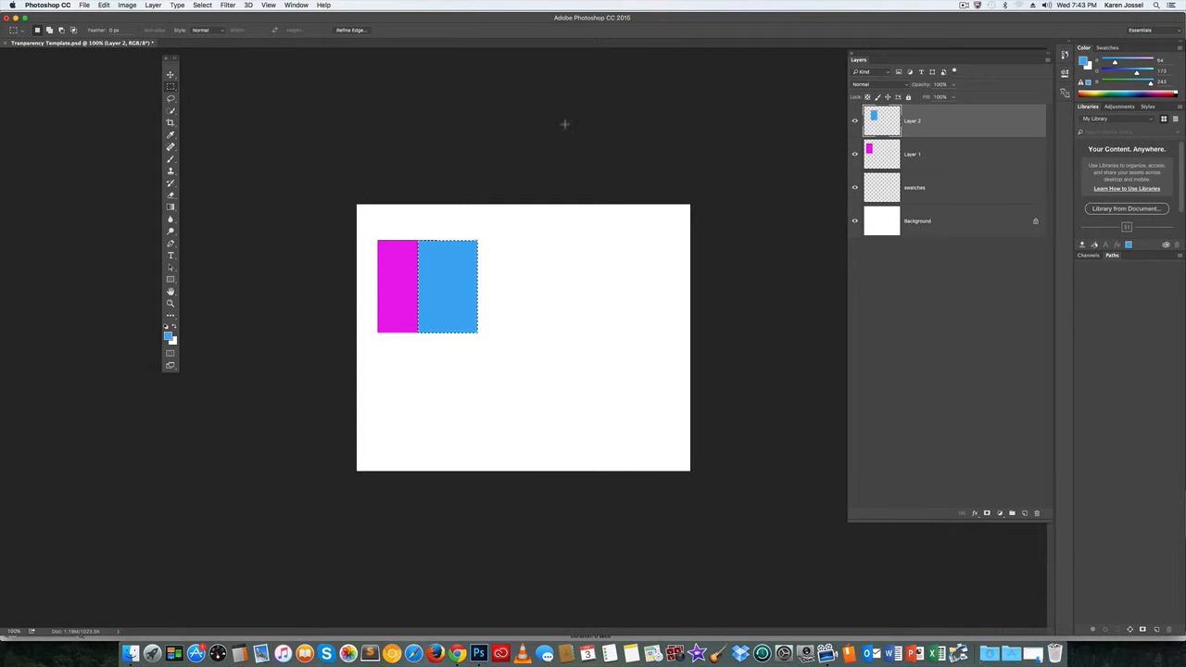
# Deselect the blue rectangle and lower its layer's opacity to 49%
pyautogui.click(199, 6)
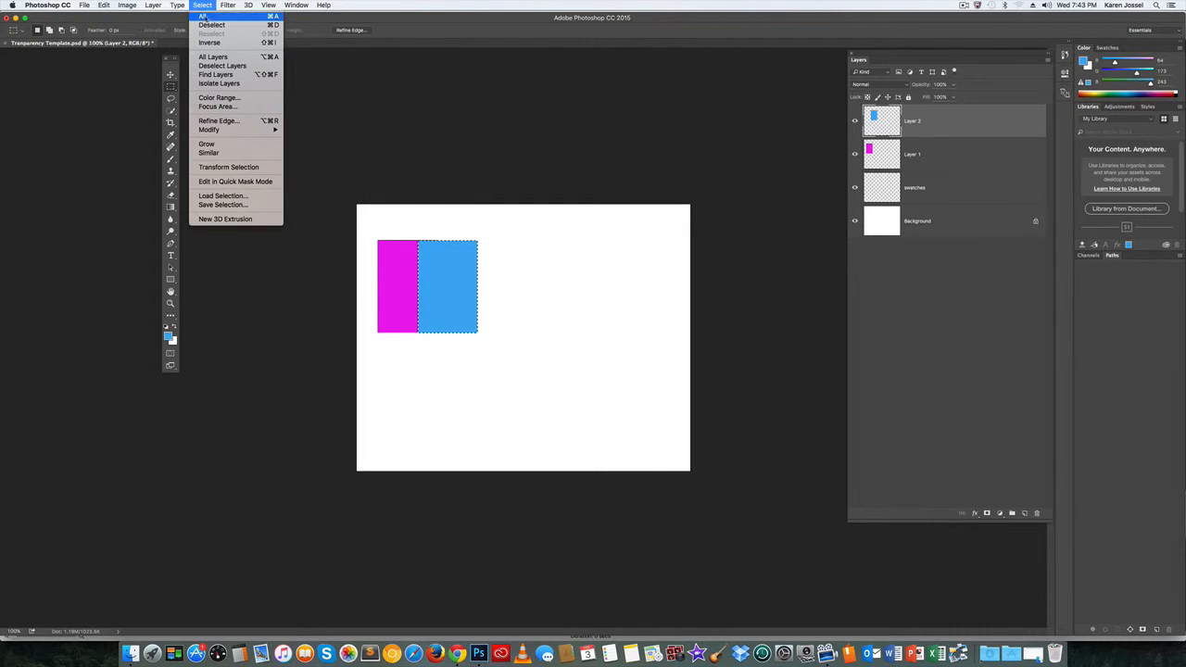
pyautogui.click(202, 16)
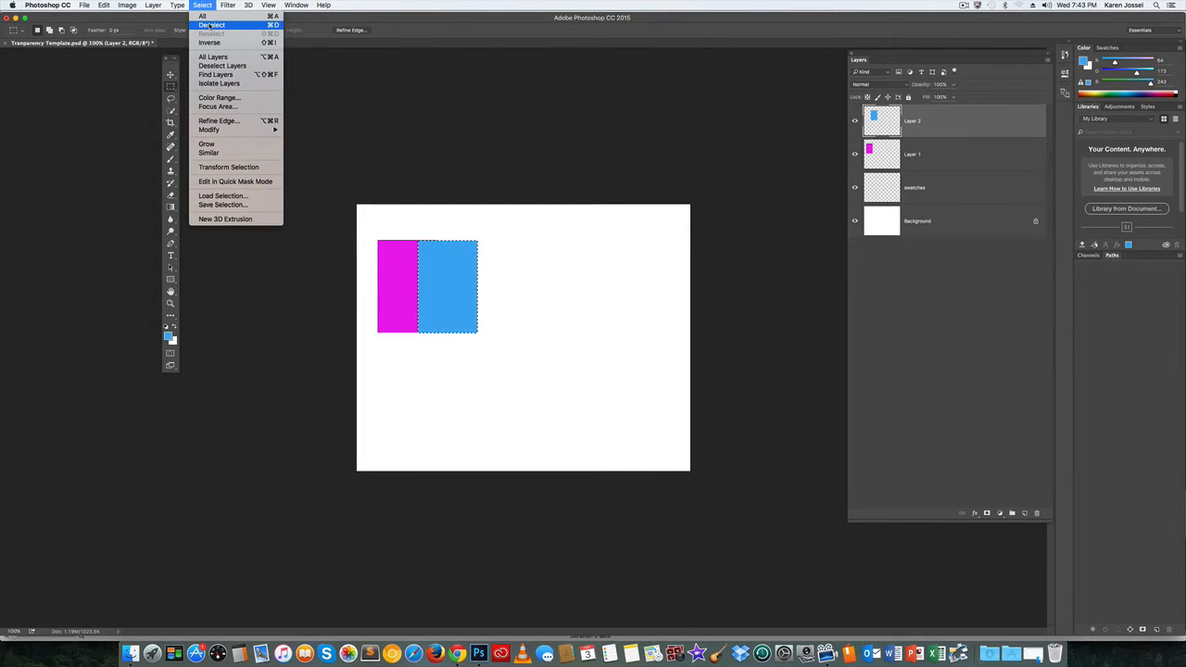
pyautogui.click(956, 86)
pyautogui.moveTo(954, 98); pyautogui.dragTo(930, 99)
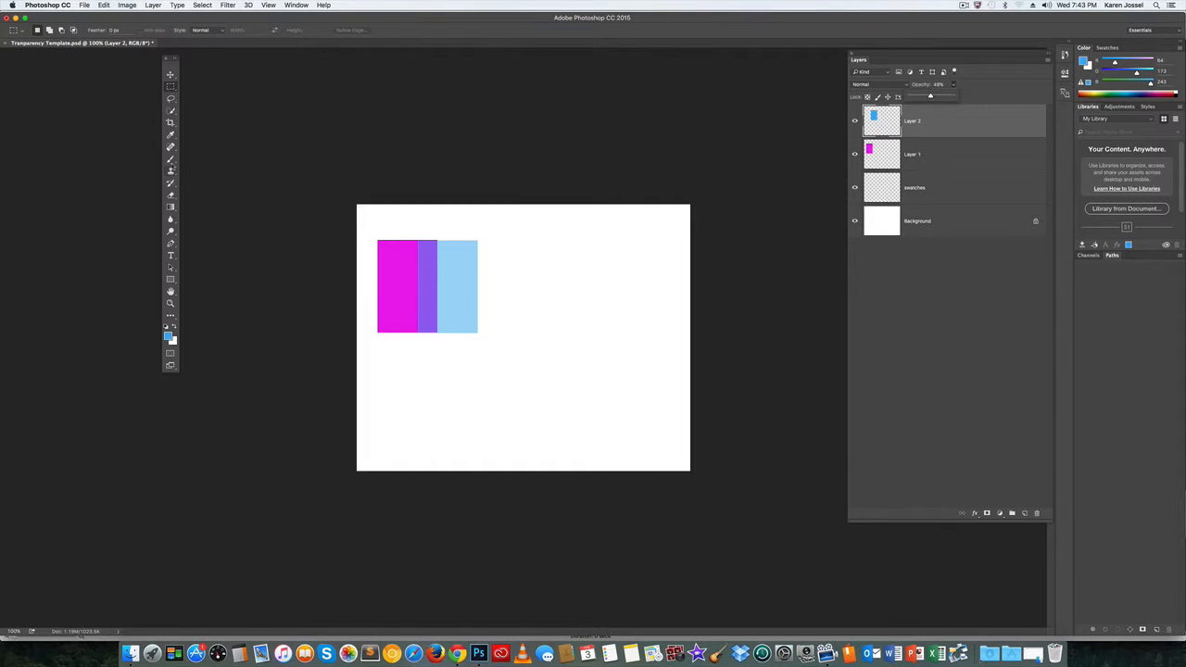
# Sample the magenta with the Eyedropper and brush a short horizontal stroke of it at the canvas's upper right on the swatches layer
pyautogui.click(171, 161)
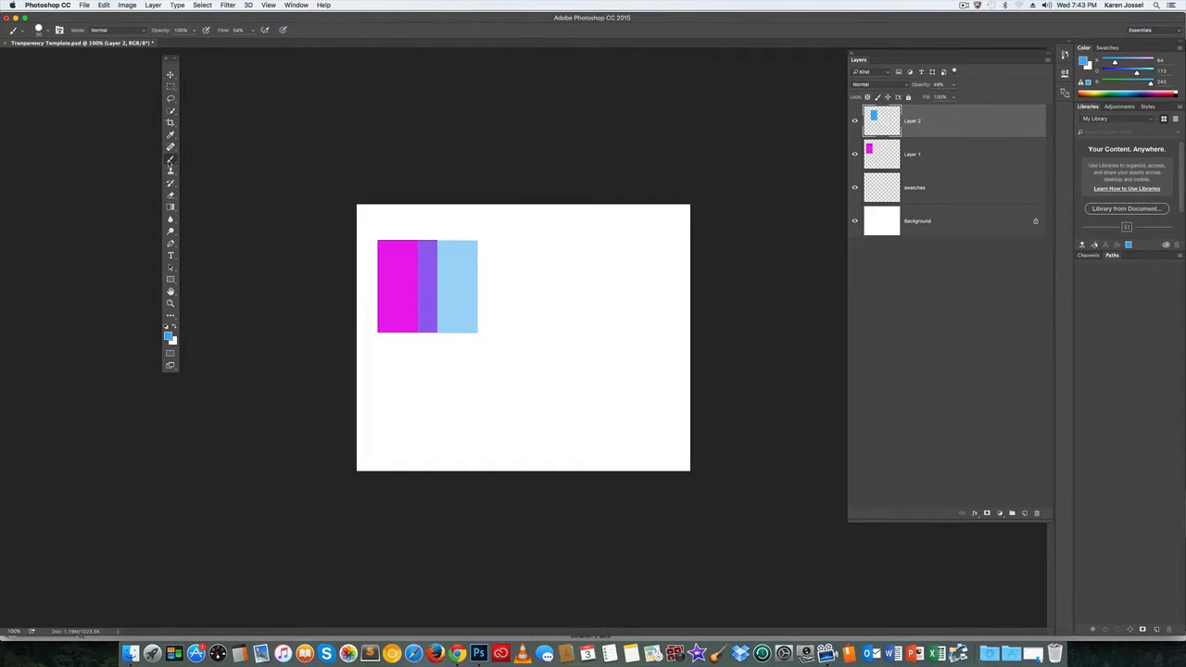
pyautogui.click(170, 135)
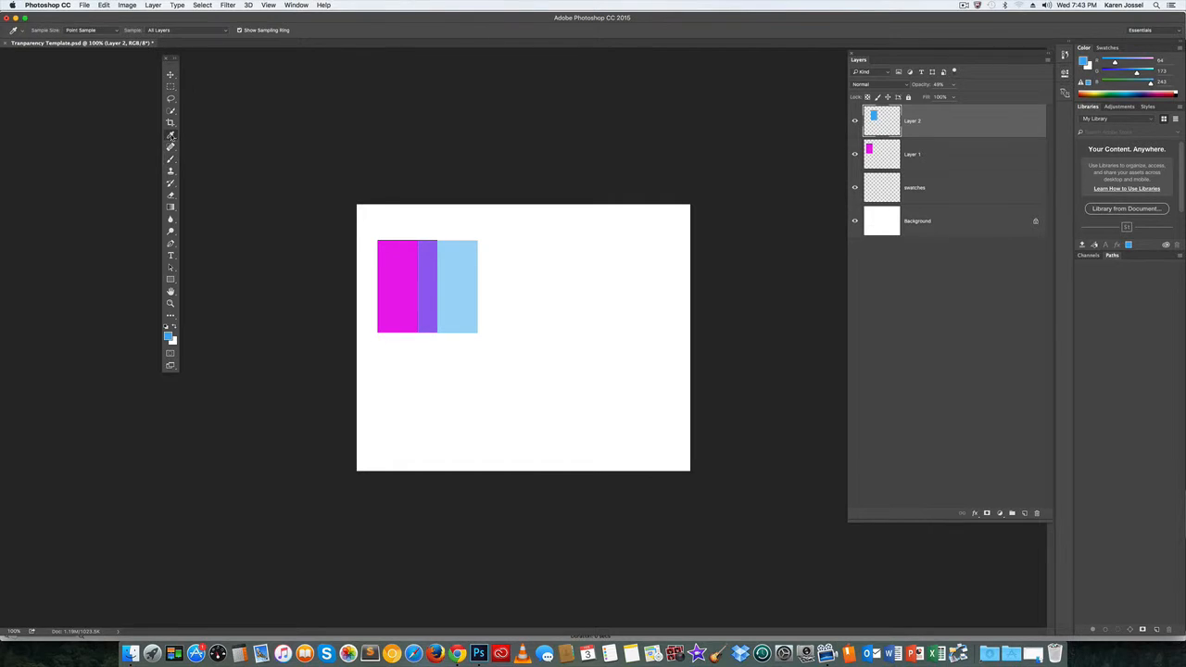
pyautogui.click(409, 260)
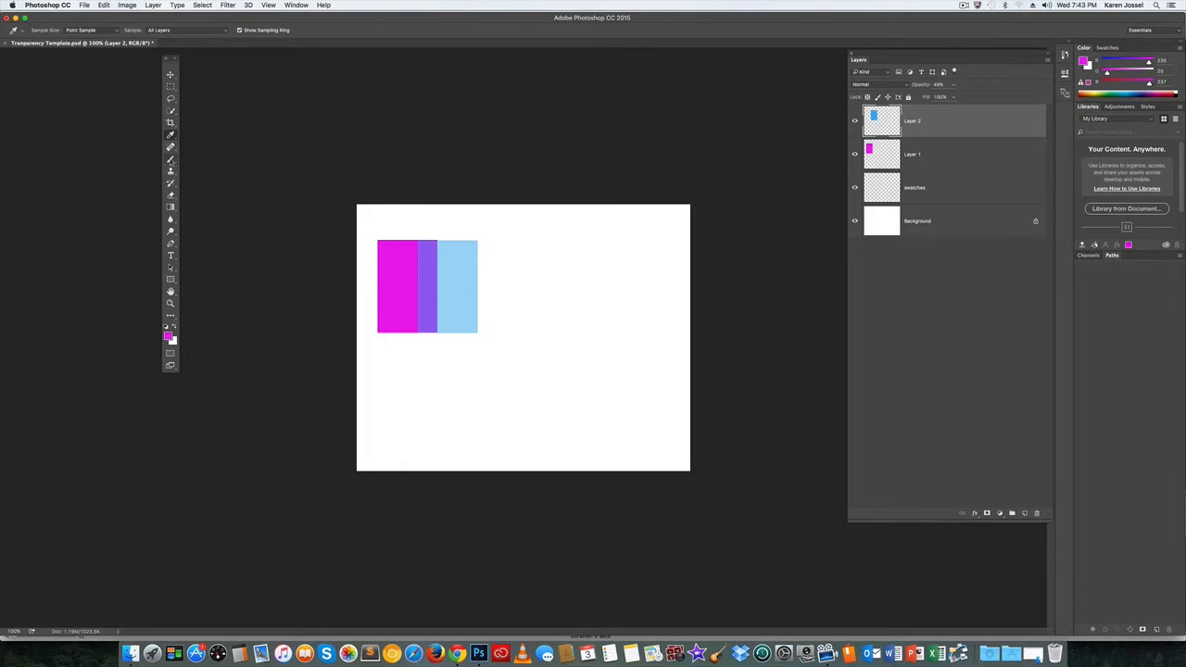
pyautogui.click(170, 158)
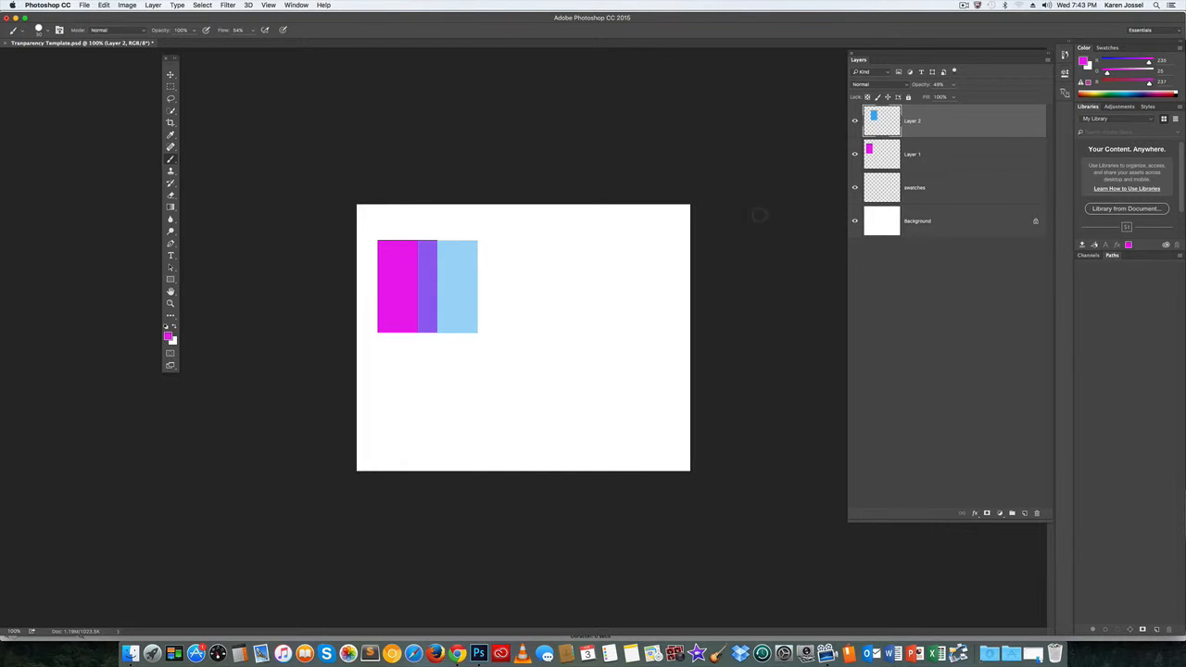
pyautogui.click(960, 193)
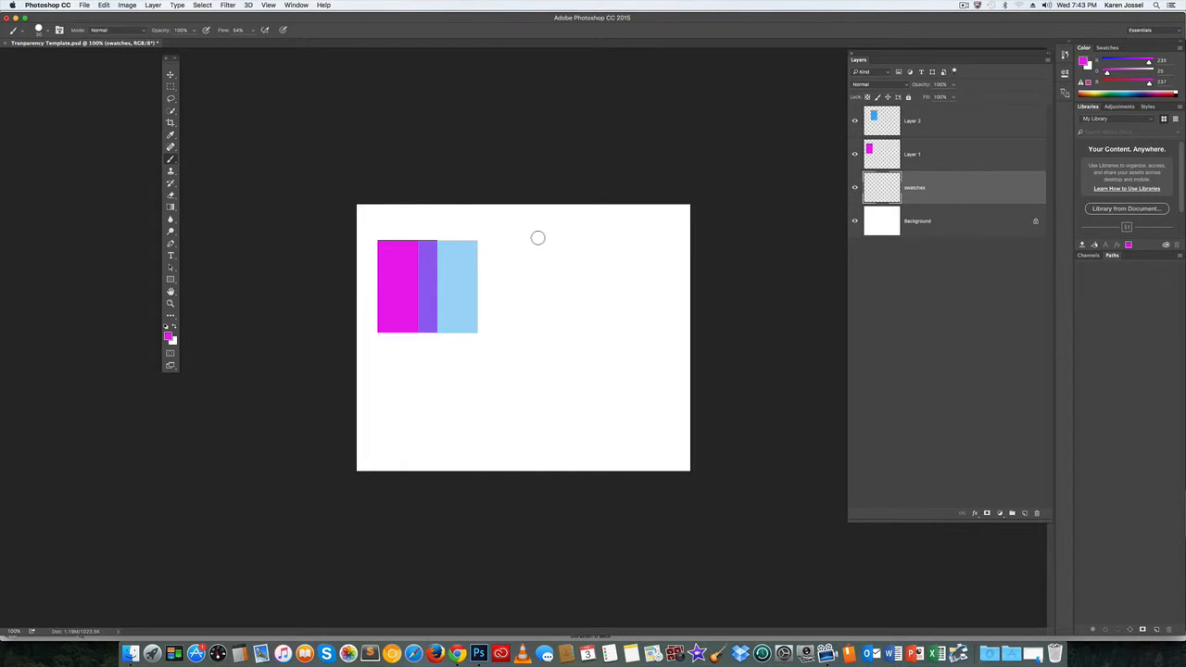
pyautogui.moveTo(531, 235); pyautogui.dragTo(606, 235)
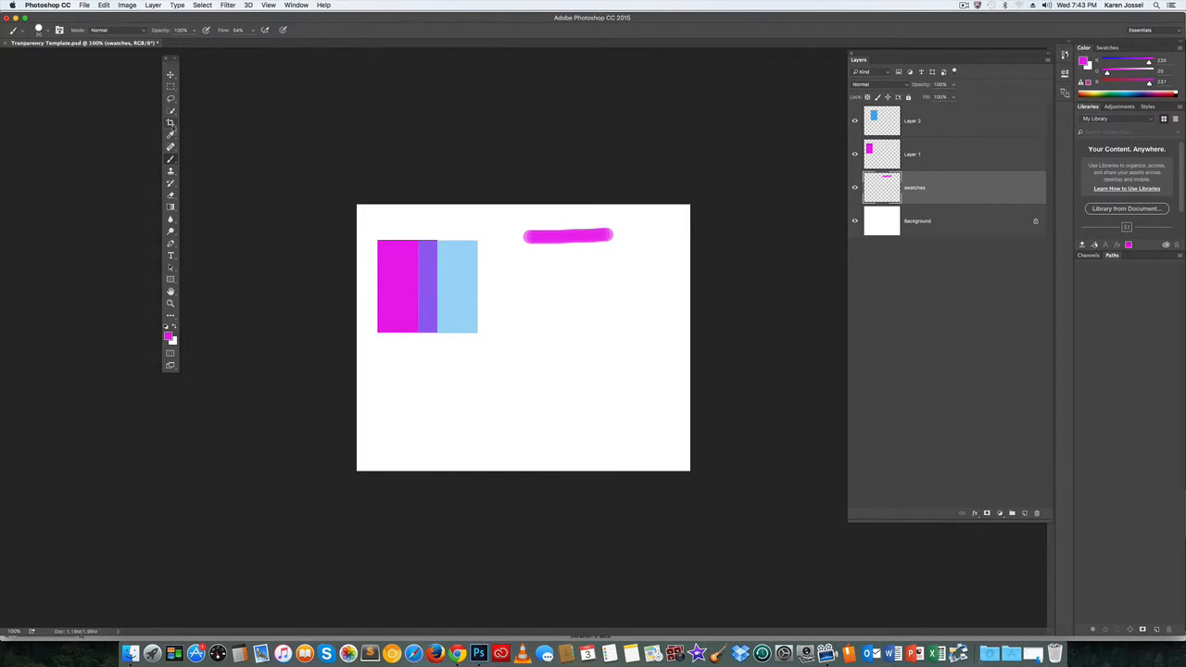
# Sample the purple where the rectangles overlap and brush a horizontal stroke of it below the magenta stroke
pyautogui.click(170, 136)
pyautogui.click(434, 249)
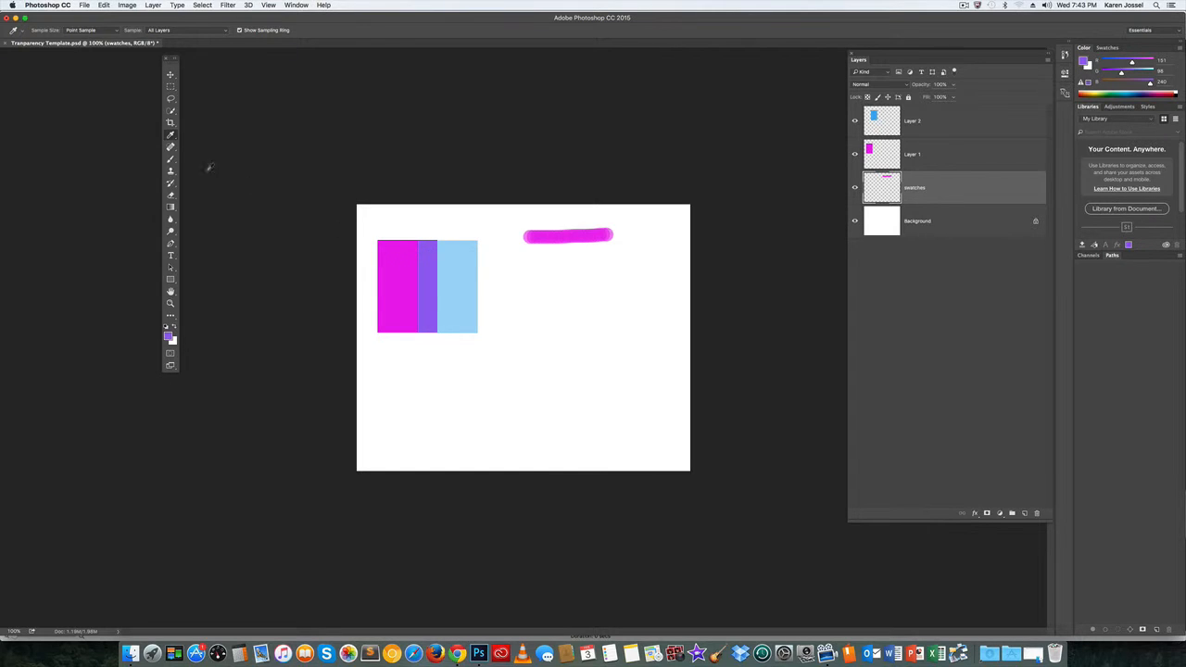
pyautogui.click(170, 159)
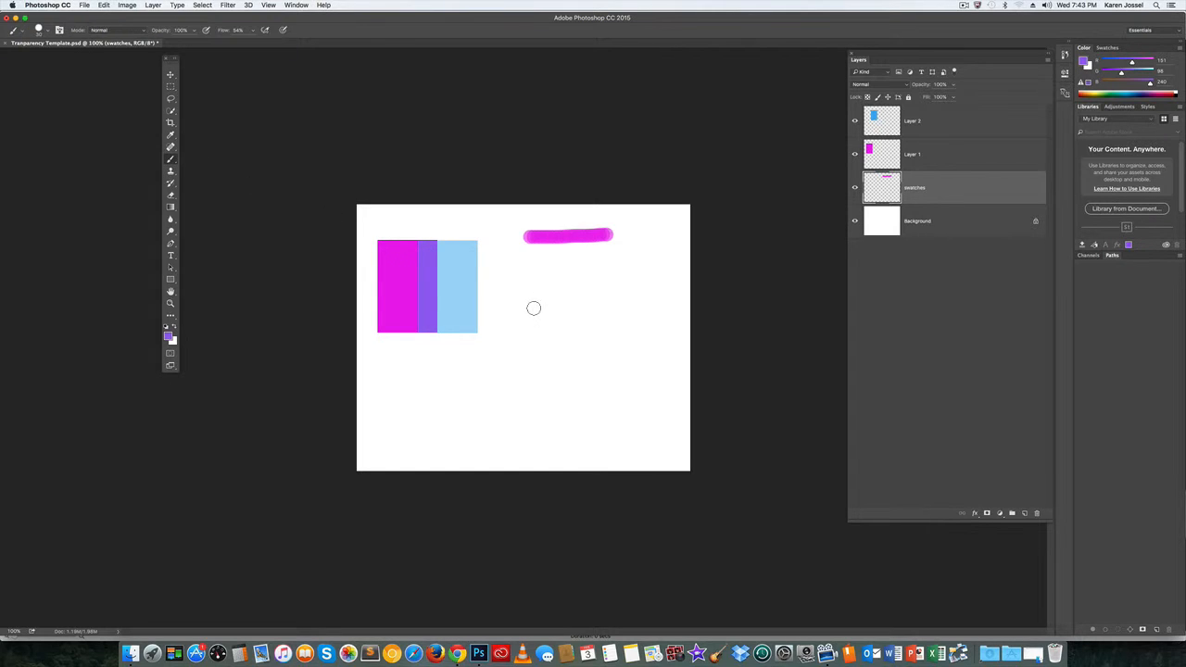
pyautogui.moveTo(534, 306); pyautogui.dragTo(619, 298)
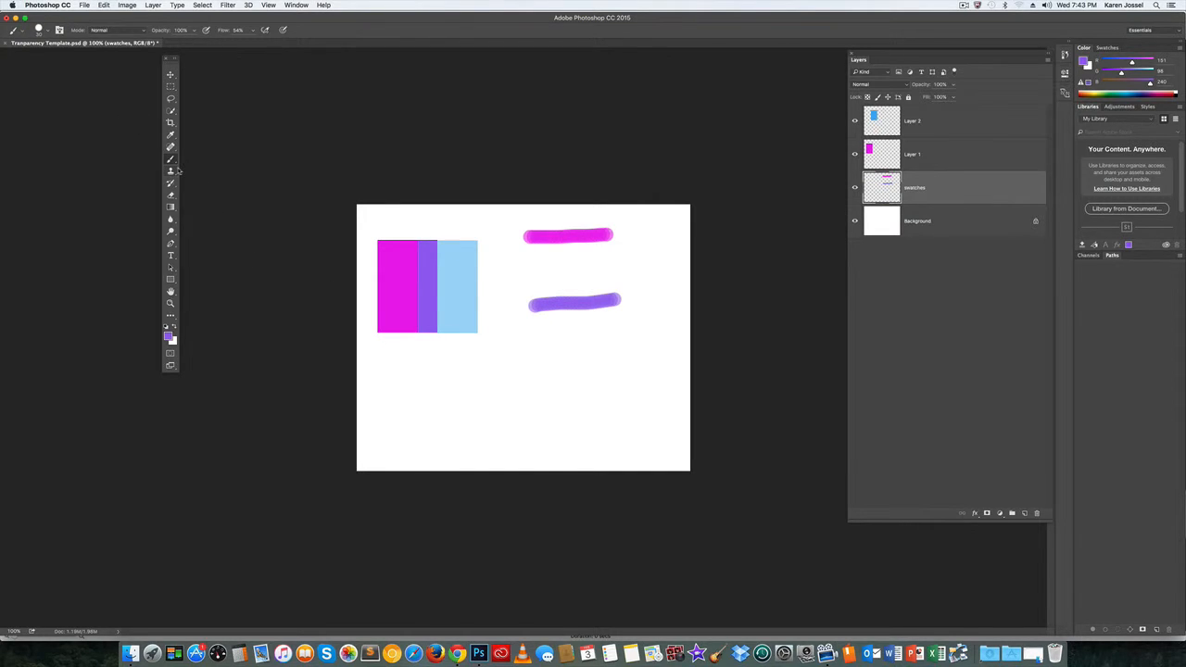
# Sample the light blue and brush a stroke of it below the purple one, and reset the foreground and background colors to default
pyautogui.click(171, 135)
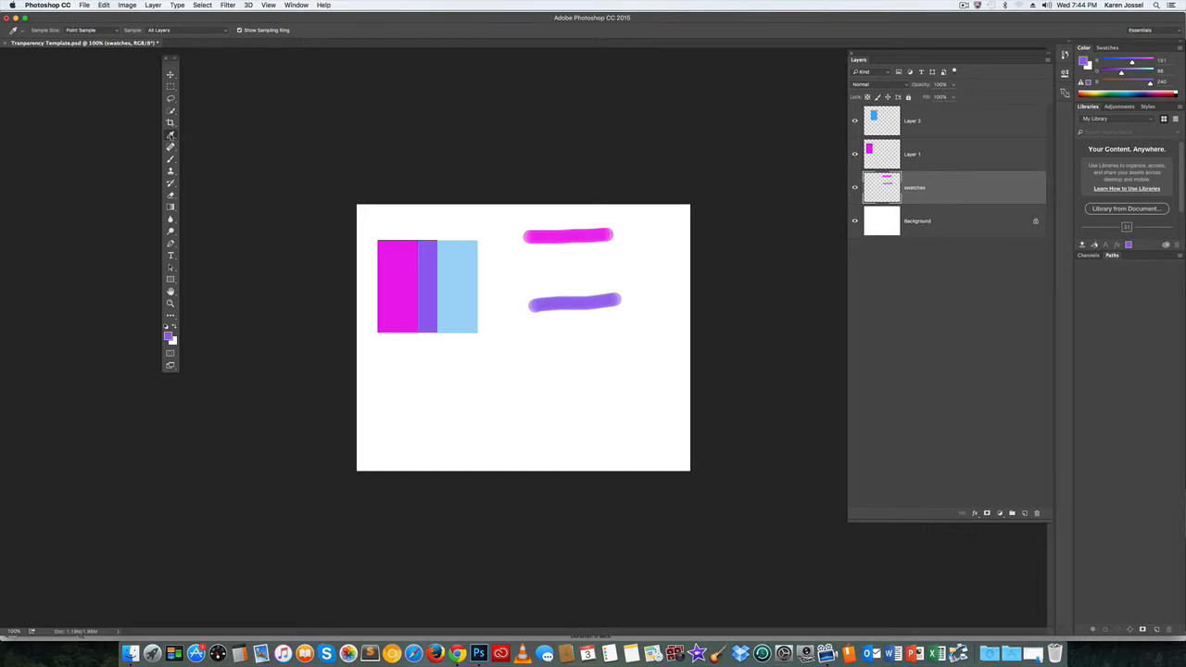
pyautogui.click(459, 274)
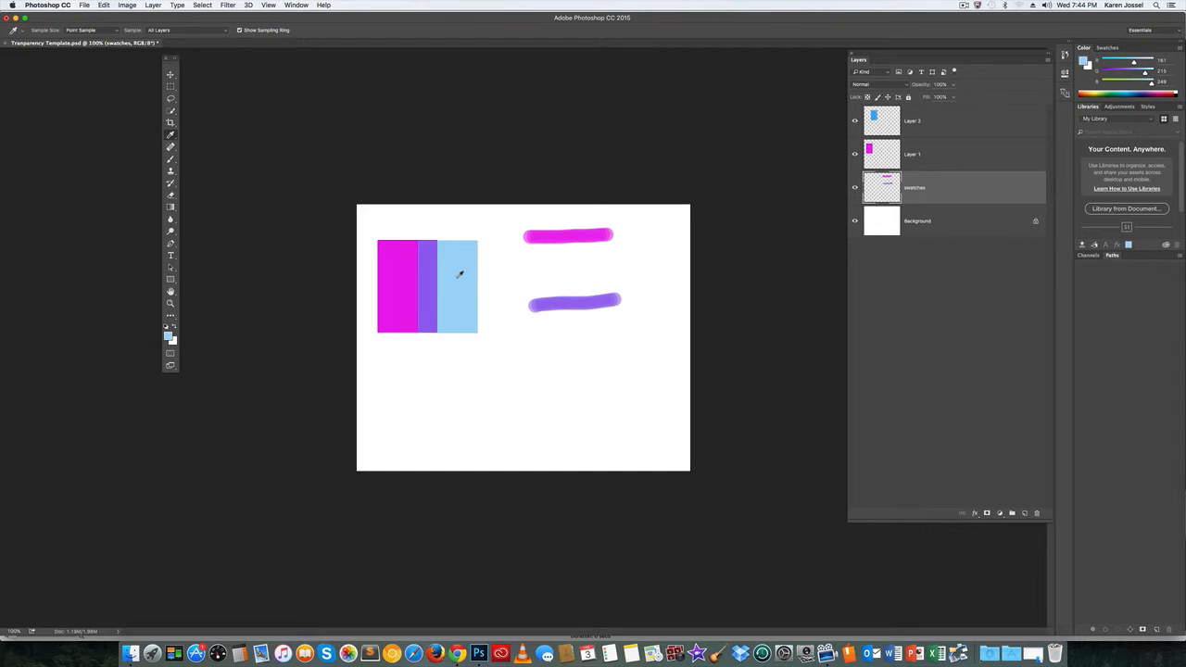
pyautogui.click(170, 160)
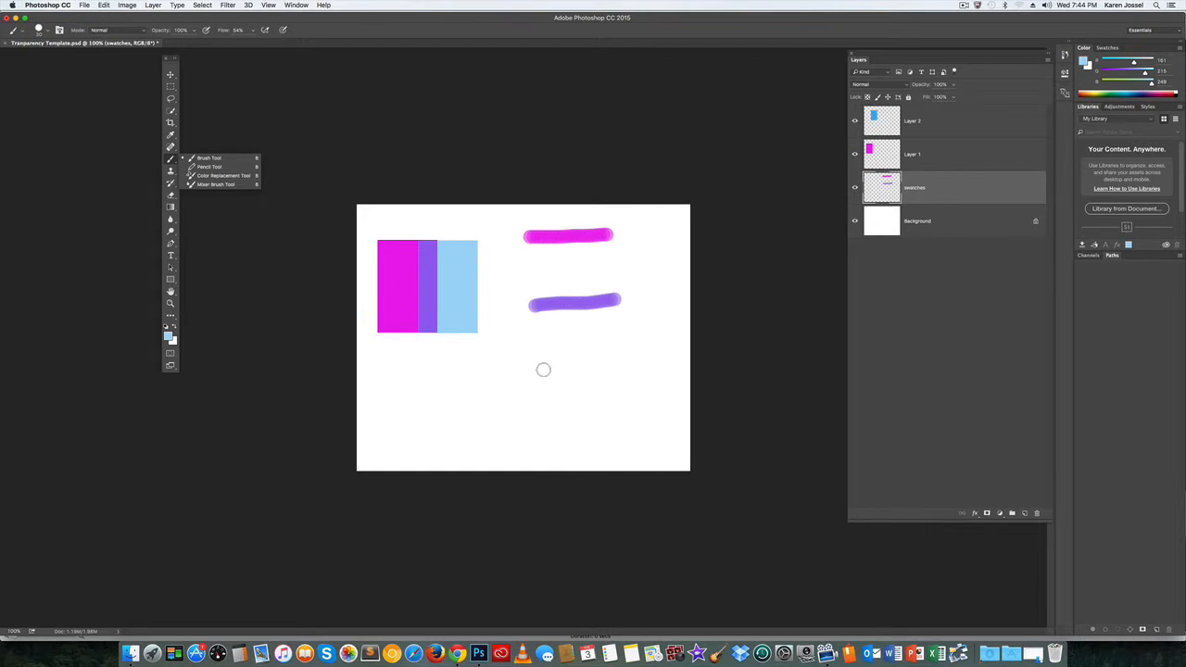
pyautogui.moveTo(543, 370); pyautogui.dragTo(619, 358)
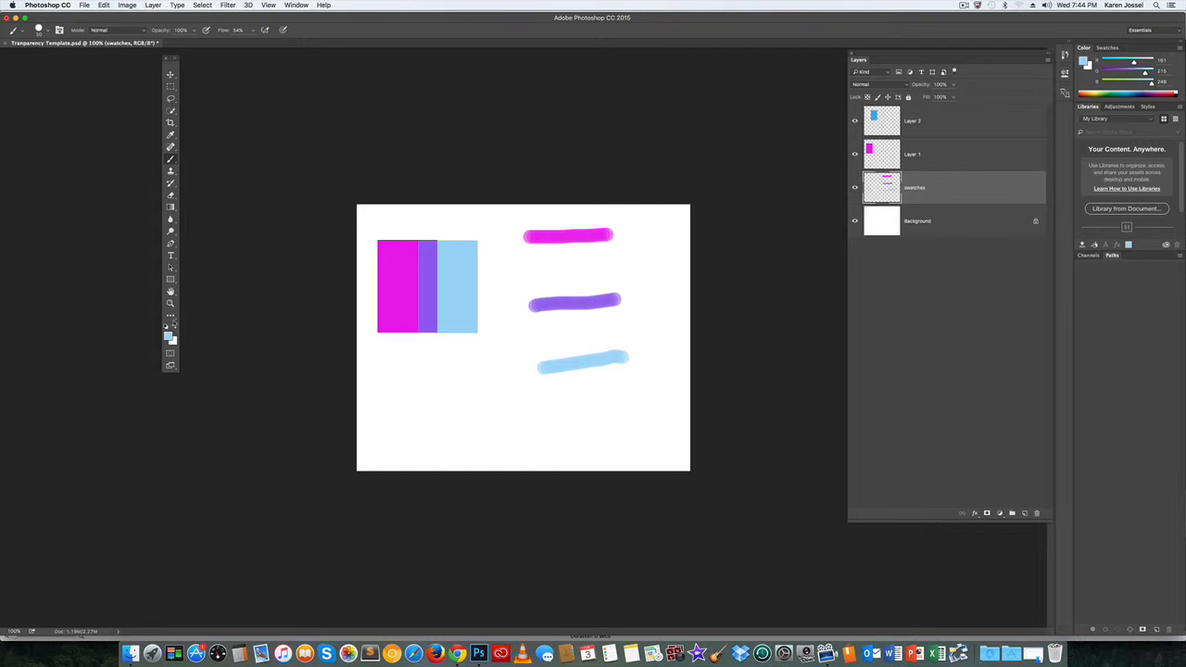
pyautogui.click(167, 327)
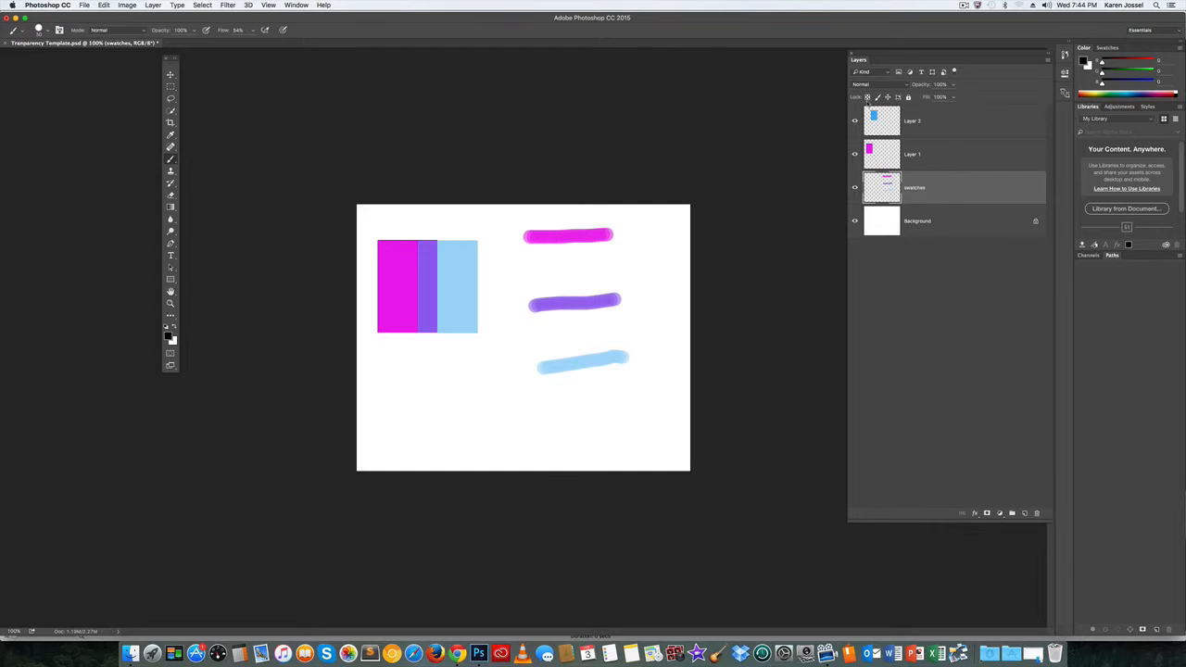
# Select the blue rectangle's layer, sample the magenta stroke with the Eyedropper, and reset the foreground and background colors to default
pyautogui.click(1001, 125)
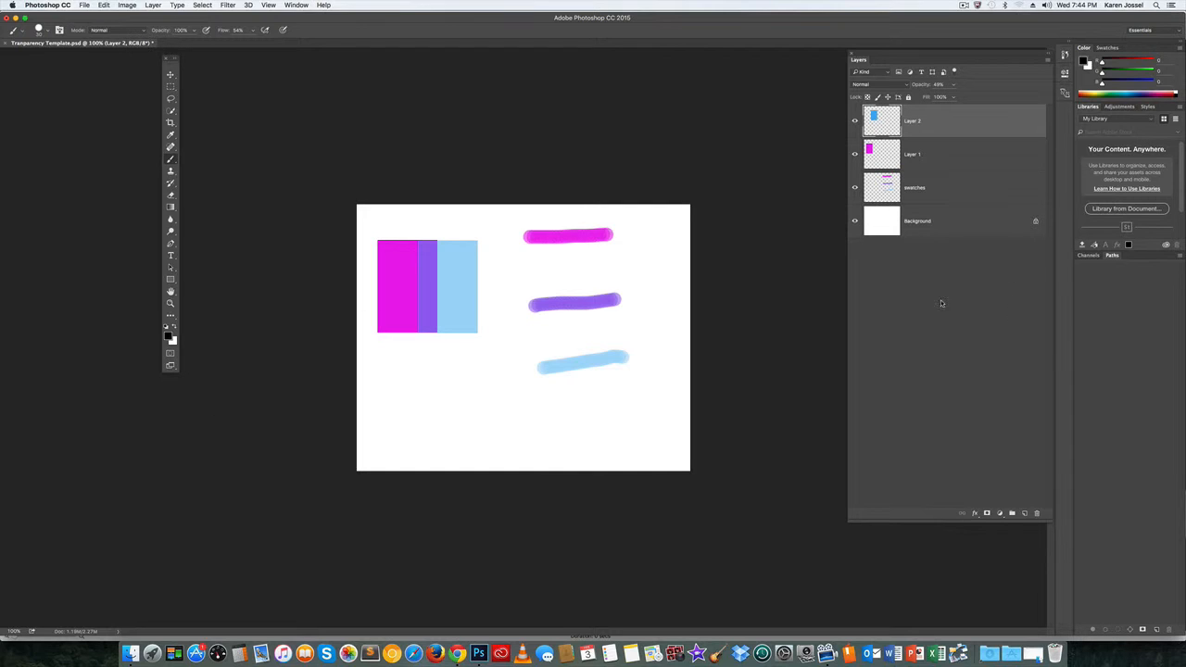
pyautogui.click(170, 136)
pyautogui.click(569, 235)
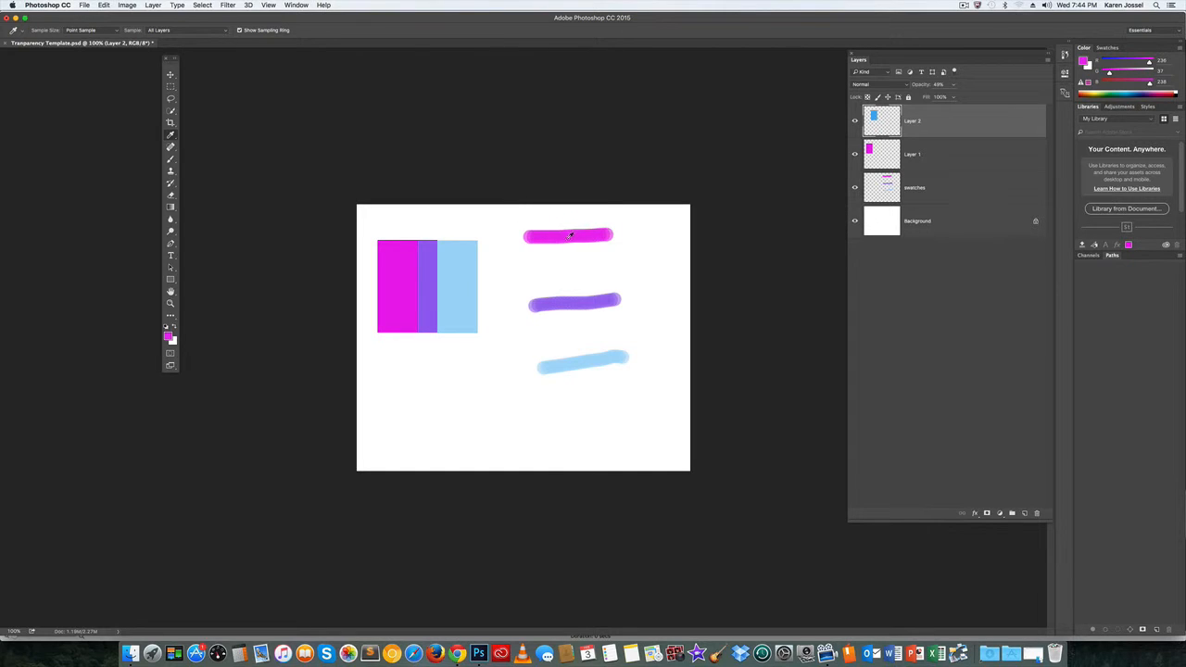
pyautogui.click(166, 330)
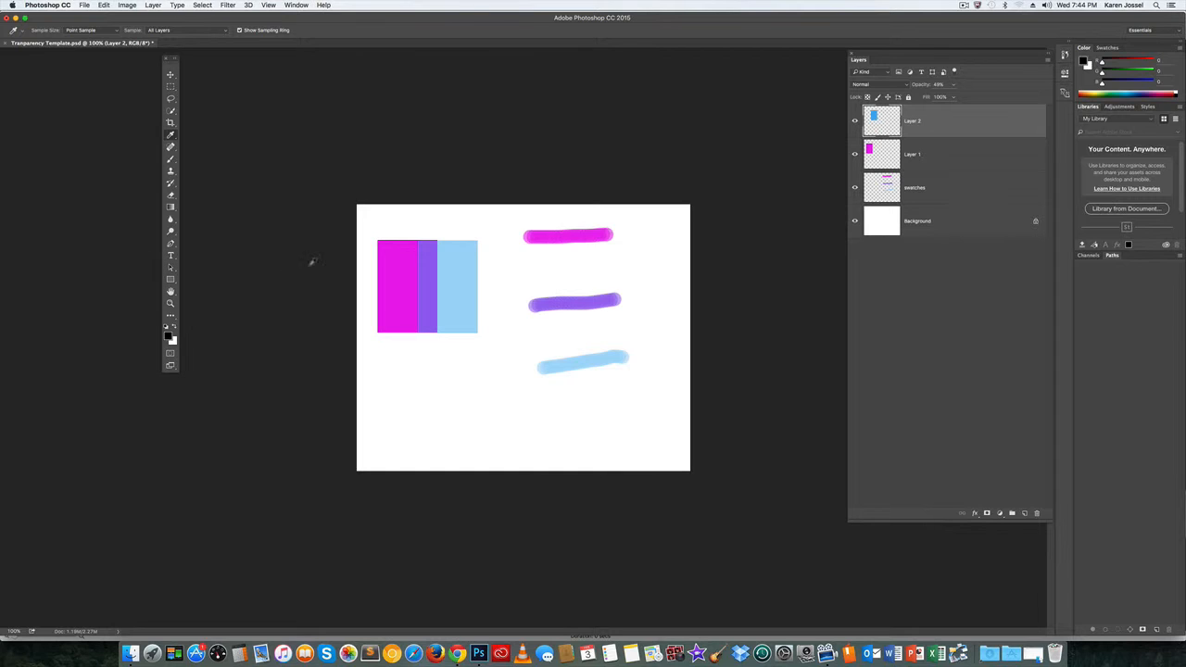
# Sample the magenta rectangle, examine its hex, RGB and CMYK values in the Color Picker, and restore the default colors
pyautogui.click(399, 253)
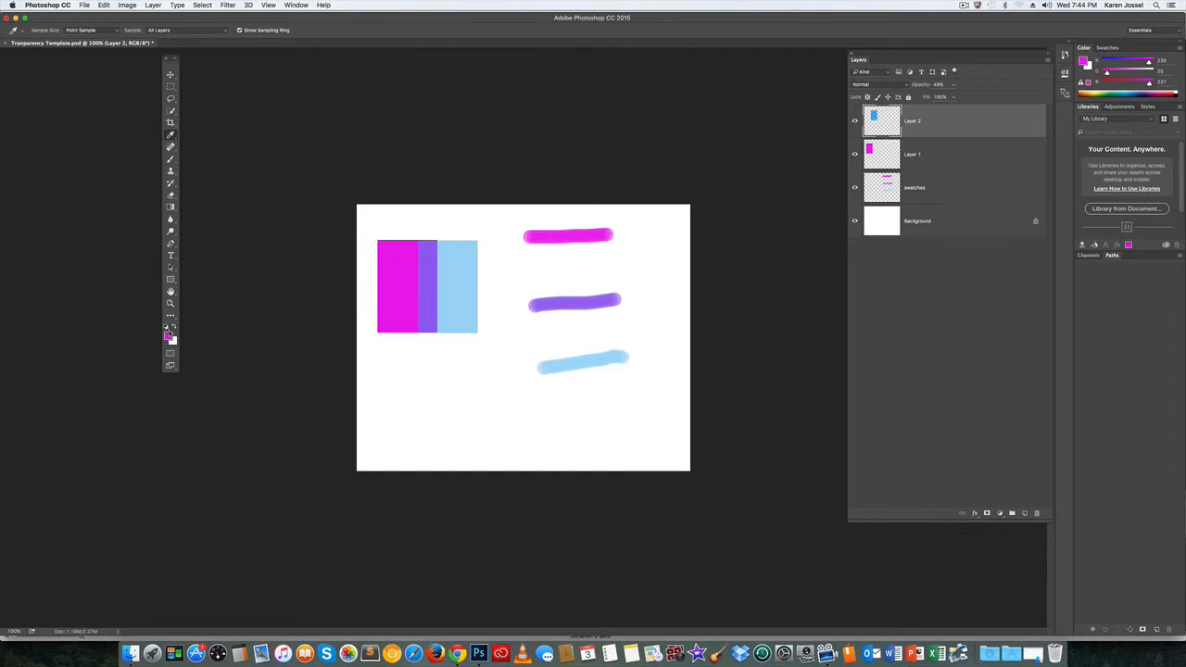
pyautogui.click(168, 337)
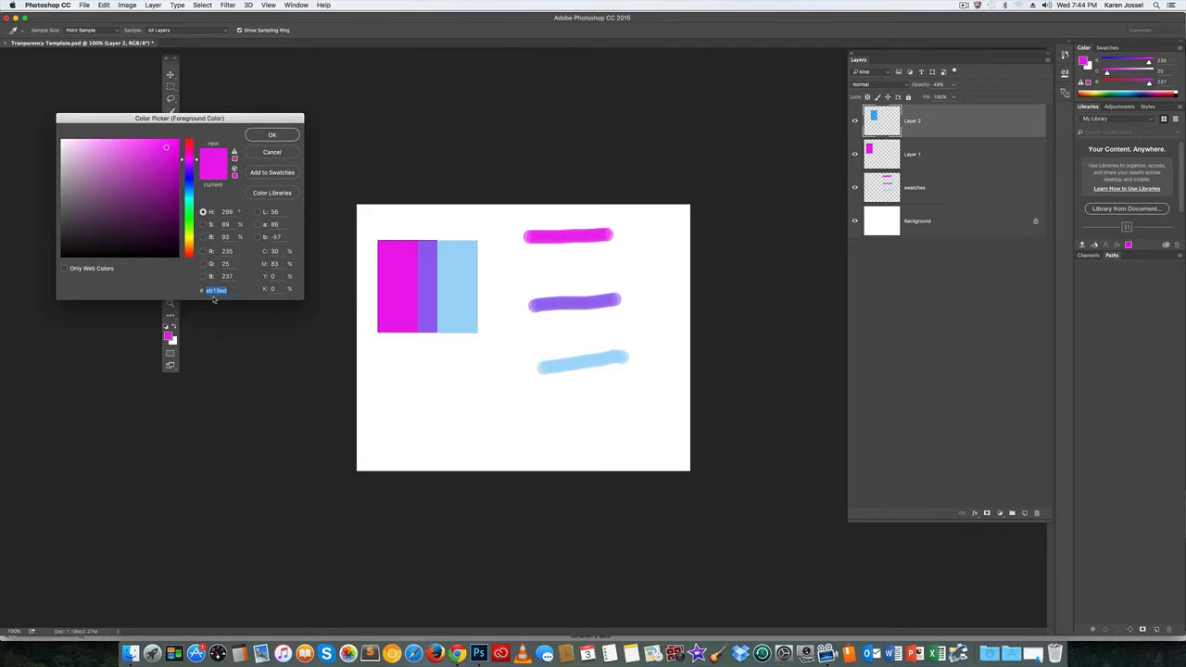
pyautogui.click(271, 135)
pyautogui.press('d')
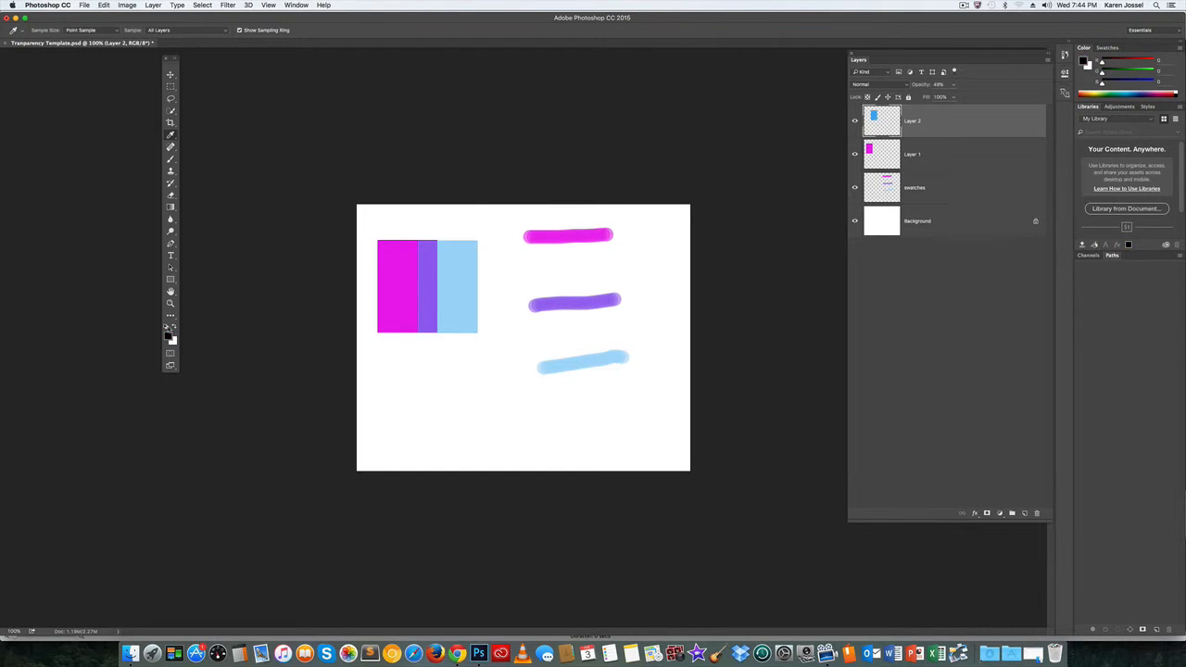
# Add the hex code text "eb19ed" in black just below the magenta stroke
pyautogui.click(170, 255)
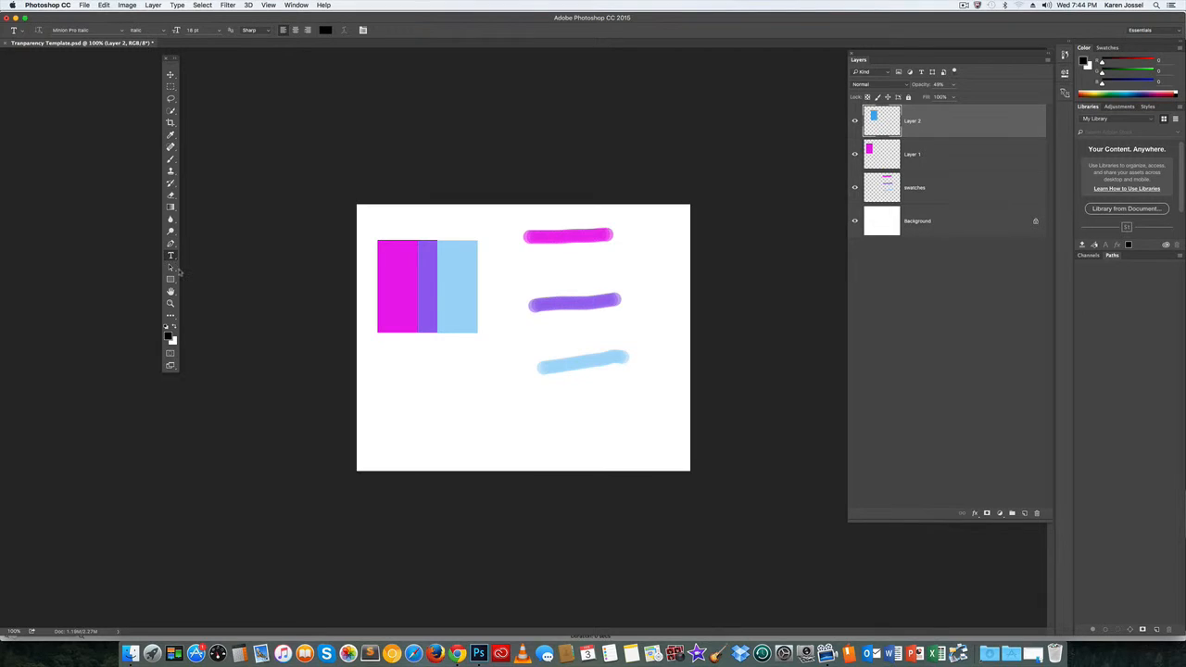
pyautogui.click(540, 254)
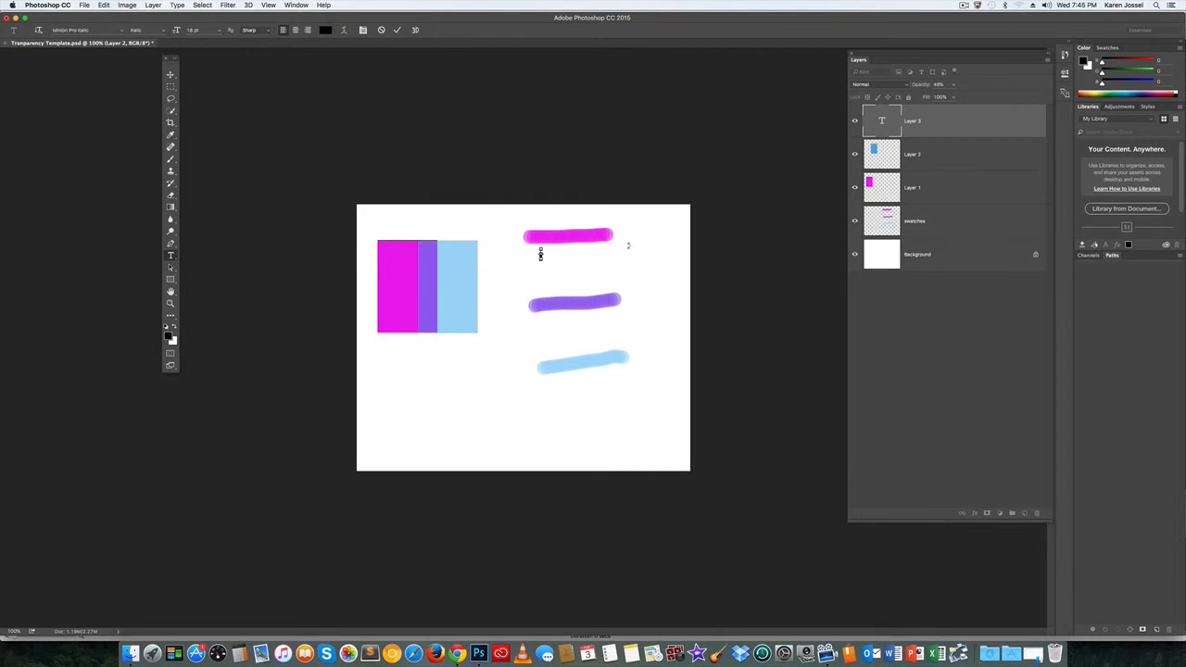
pyautogui.write('eb18ed')
pyautogui.click(397, 30)
# Add the RGB text "235 25 237" as a separate line below the magenta hex code
pyautogui.click(543, 266)
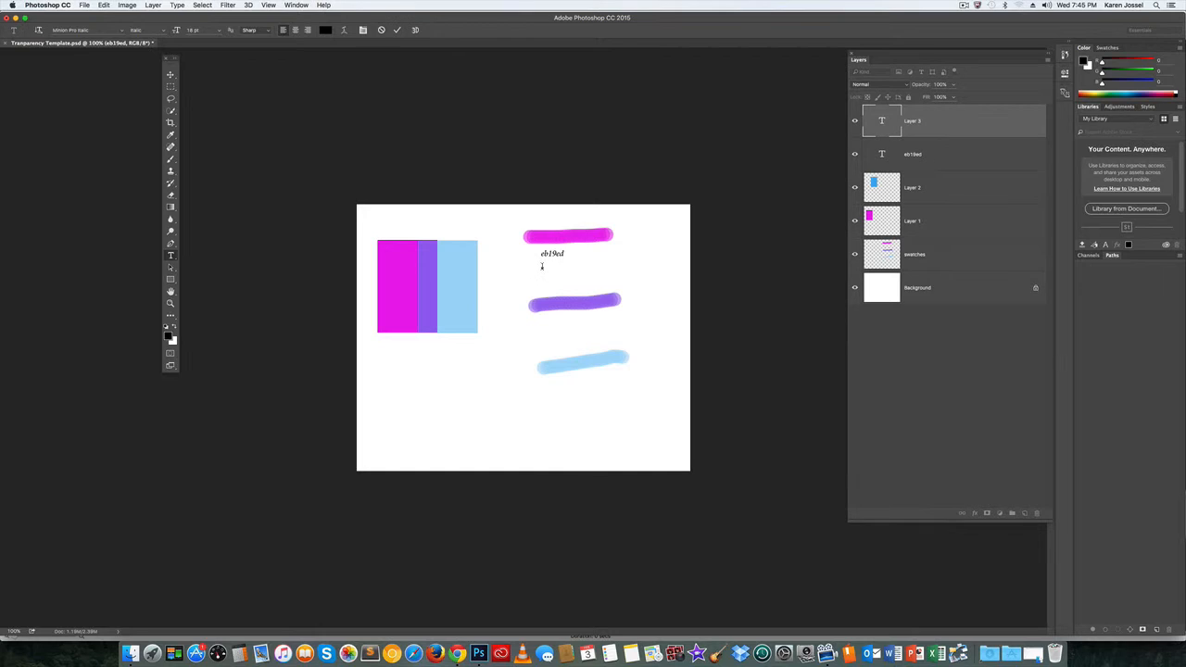
pyautogui.write('235 25 23')
pyautogui.write('7')
pyautogui.click(397, 29)
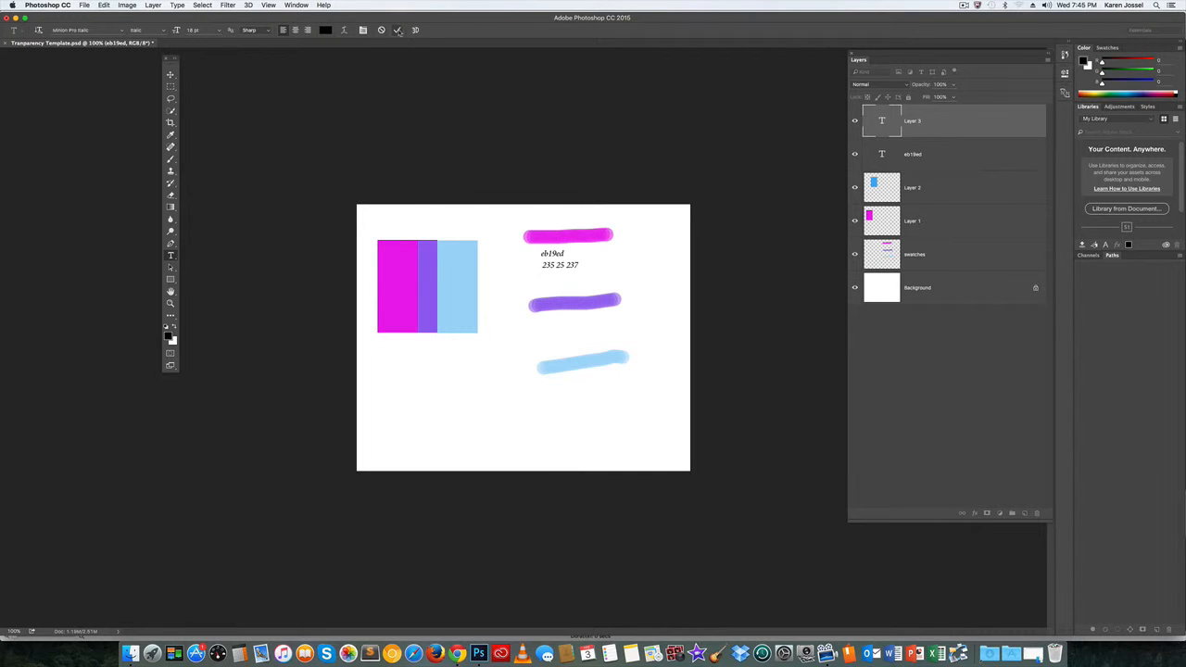
# Add the CMYK text "30 83 0 0" below the magenta RGB line and commit it
pyautogui.click(544, 276)
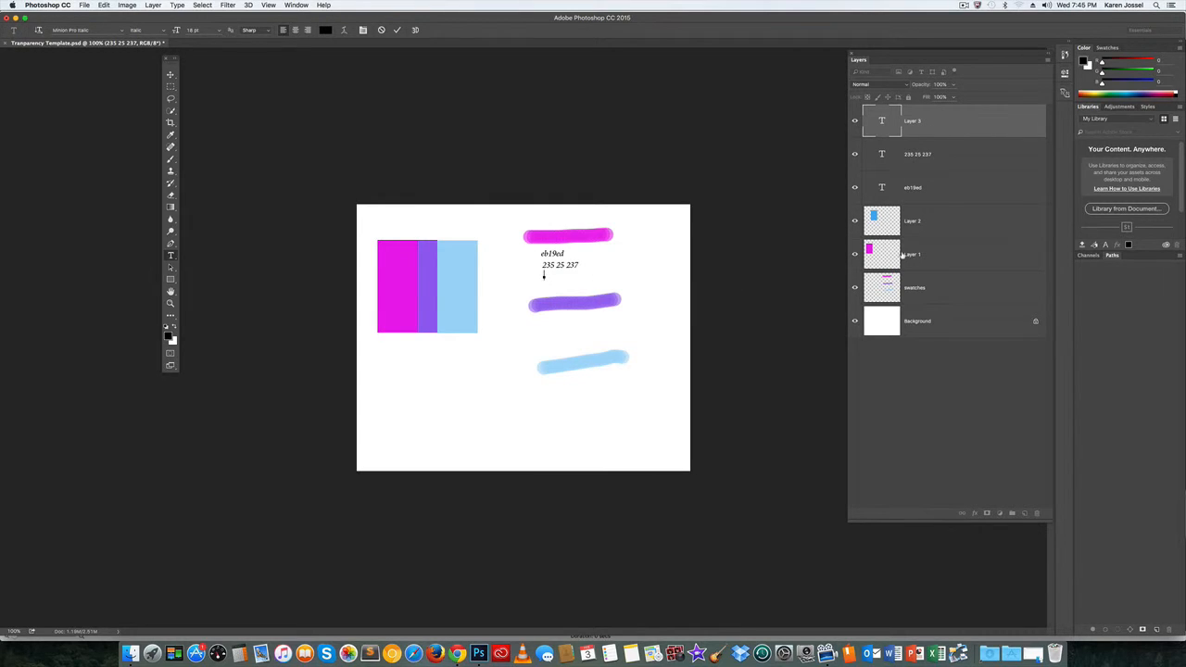
pyautogui.write('30 83 0 0')
pyautogui.click(568, 274)
pyautogui.click(171, 74)
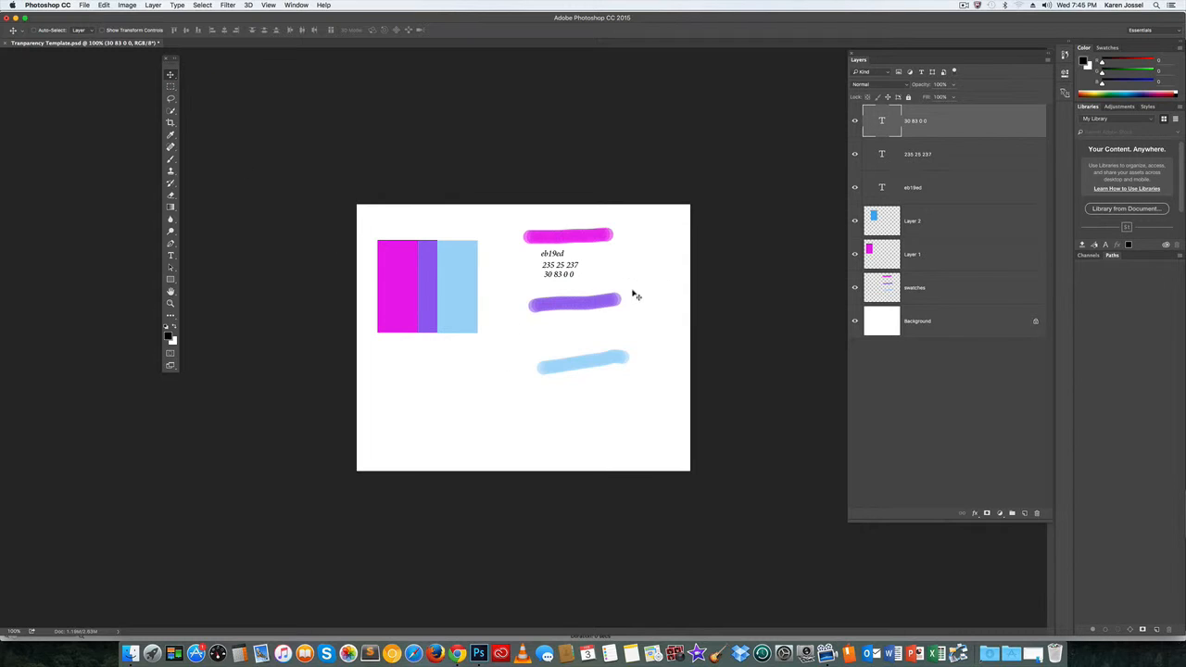
# Sample the purple overlap, examine its color values in the Color Picker, and reset to default colors with the top text layer selected
pyautogui.click(170, 134)
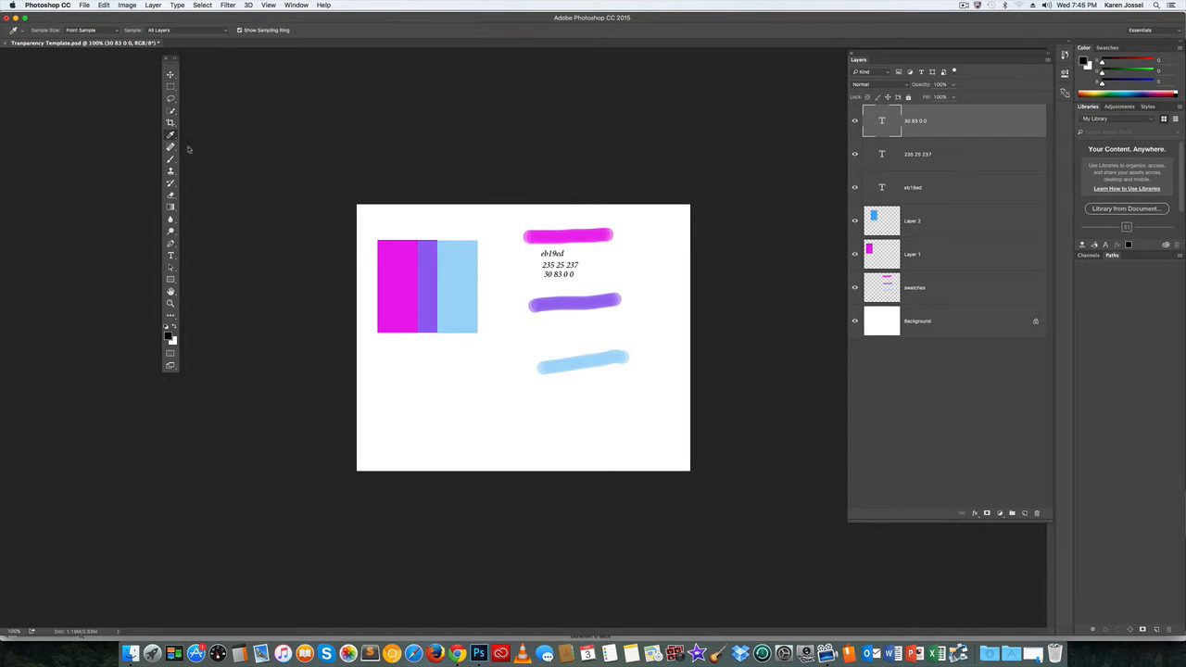
pyautogui.click(431, 275)
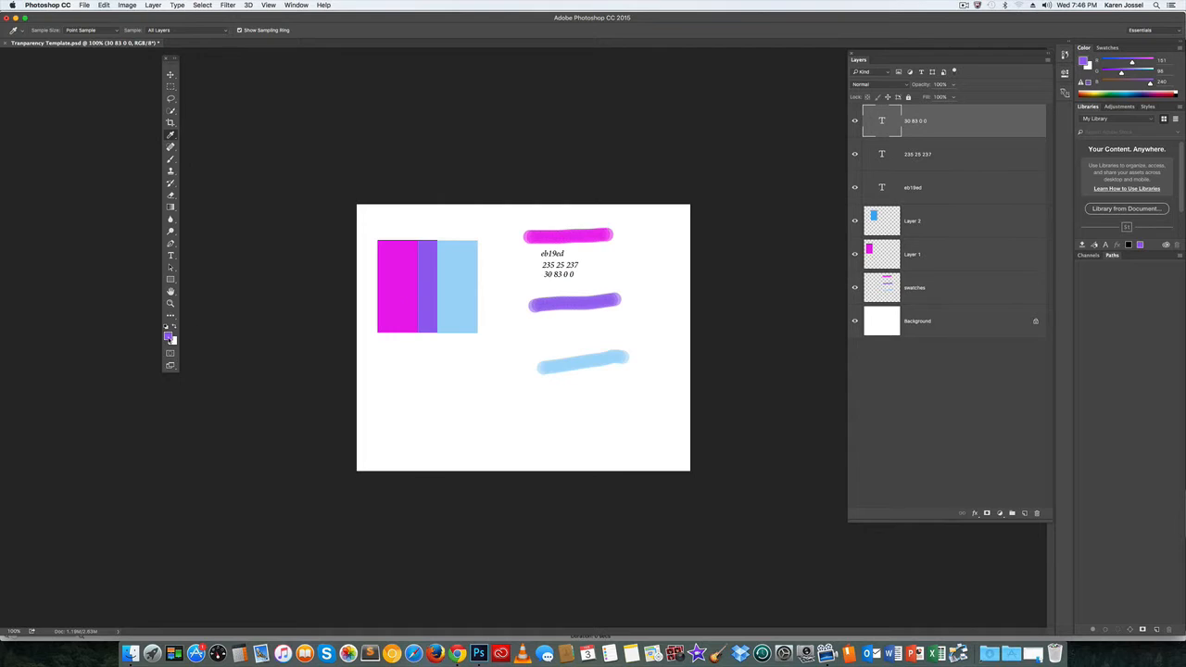
pyautogui.click(169, 337)
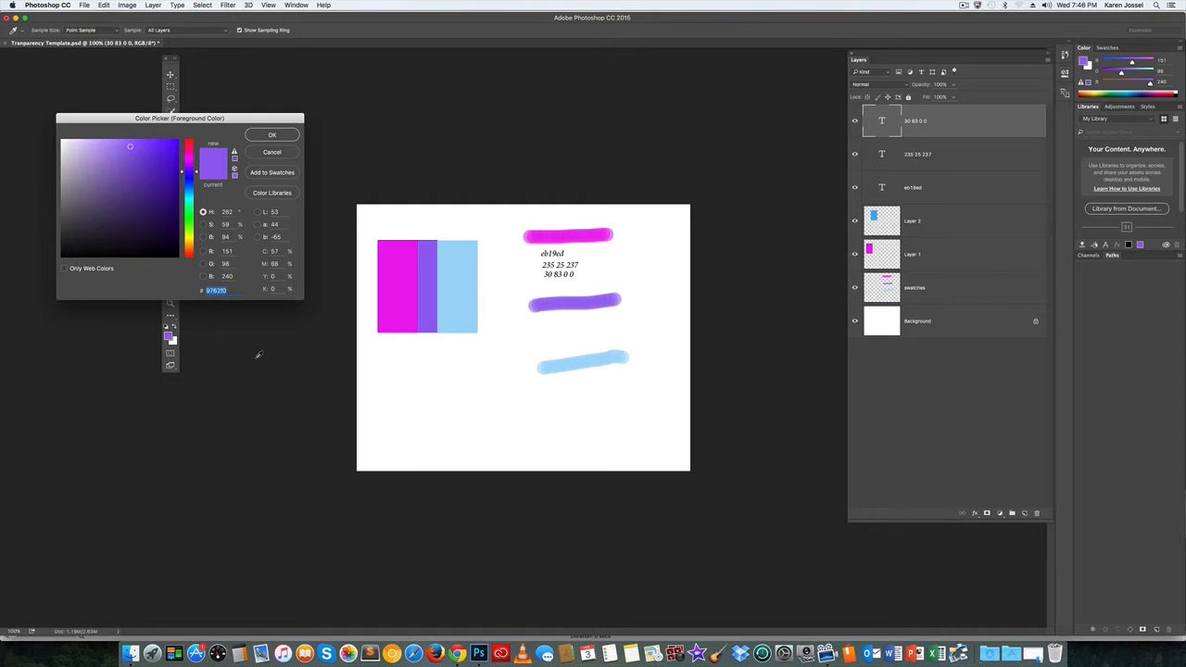
pyautogui.click(272, 137)
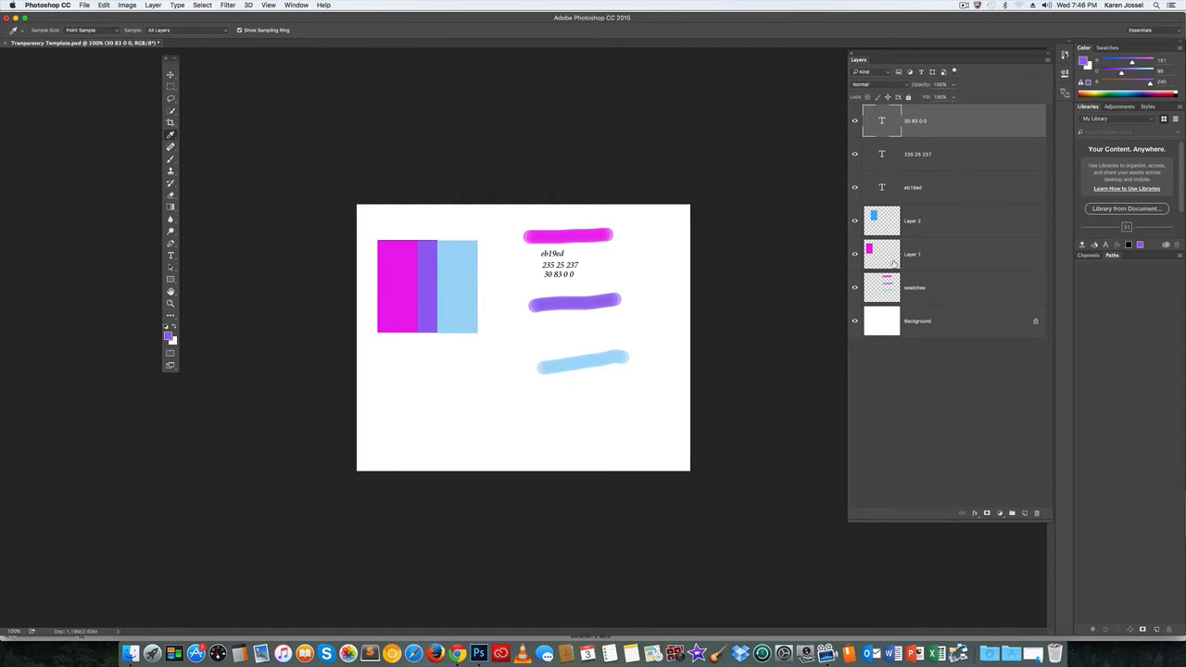
pyautogui.click(936, 289)
pyautogui.click(965, 121)
pyautogui.click(167, 327)
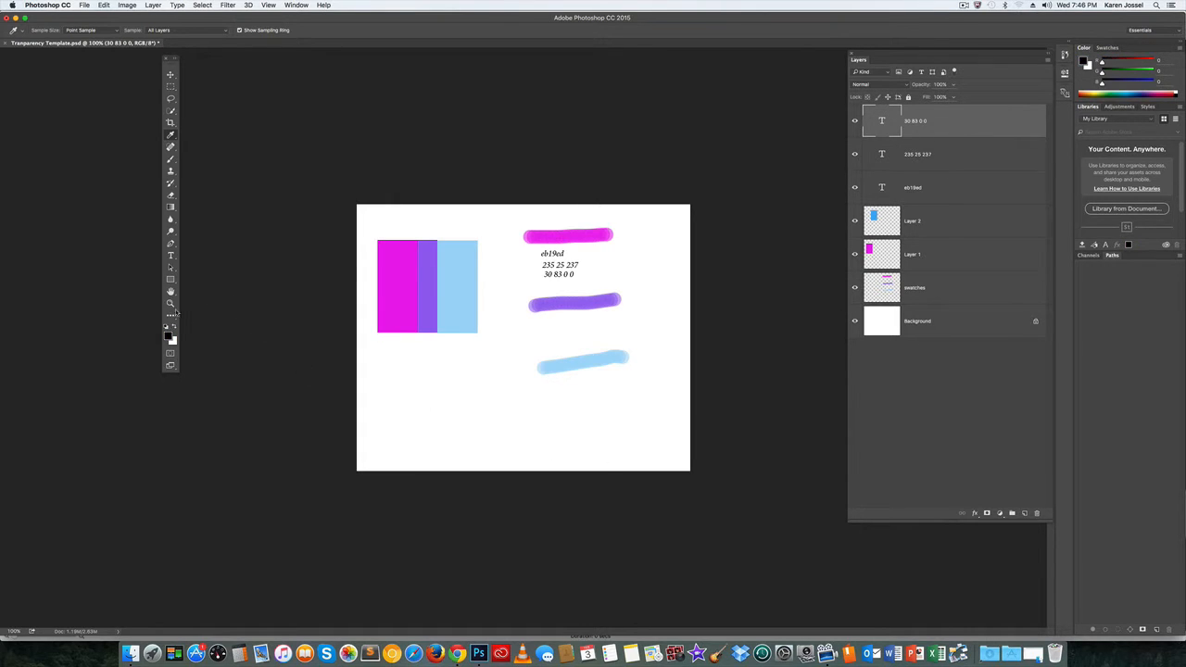
# Add the hex code text "9762f0" just below the purple stroke
pyautogui.click(171, 256)
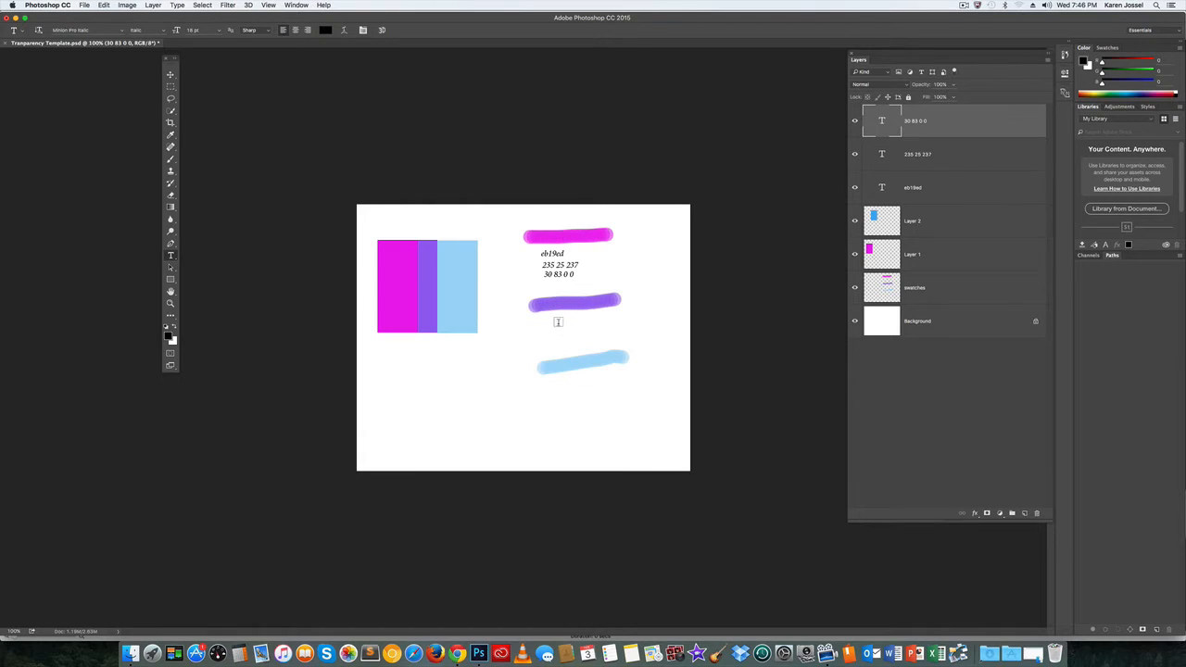
pyautogui.click(551, 322)
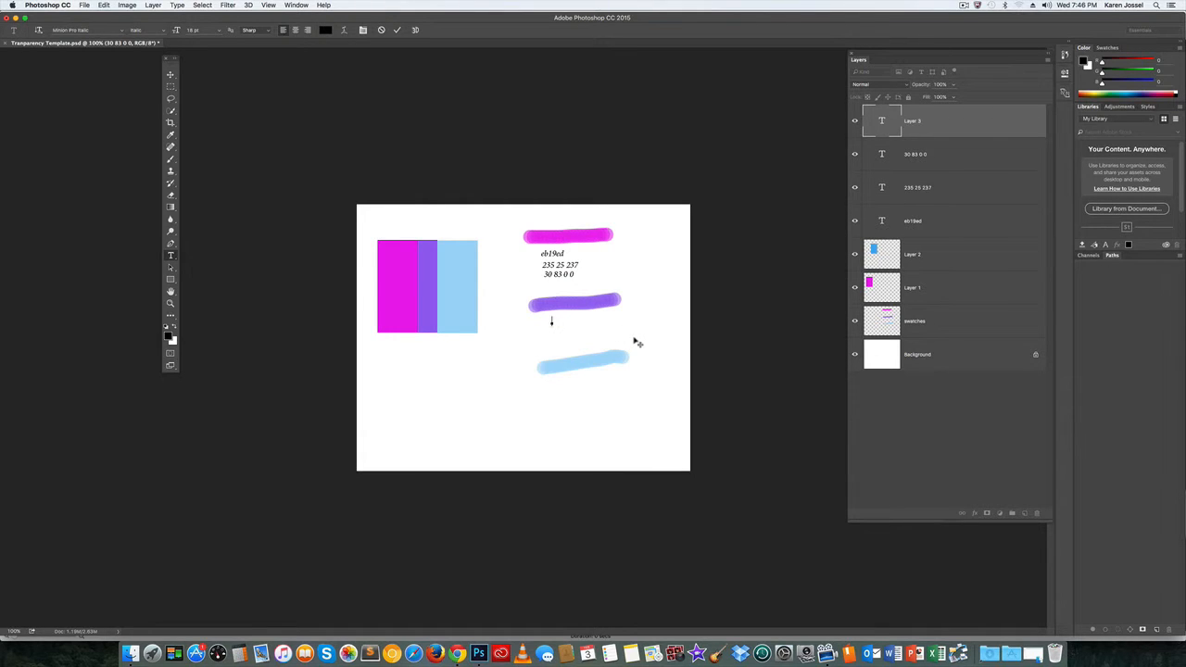
pyautogui.write('9762f0')
pyautogui.click(397, 30)
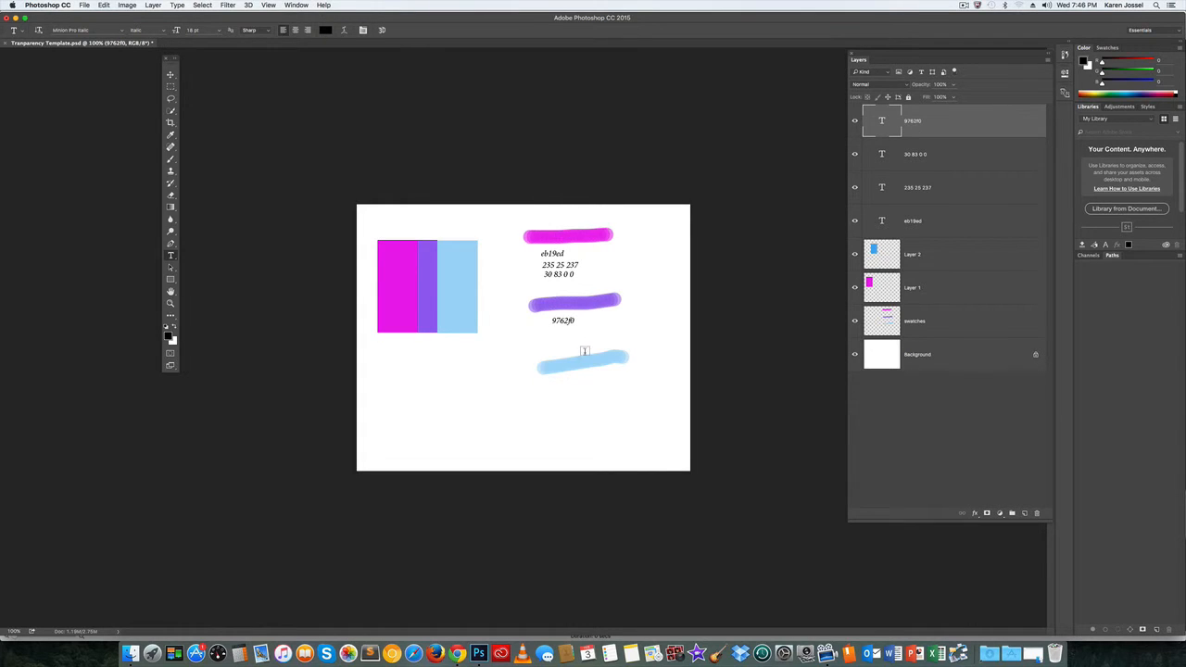
# Add the RGB text "151 98 240" as a separate line below the purple hex code
pyautogui.click(553, 335)
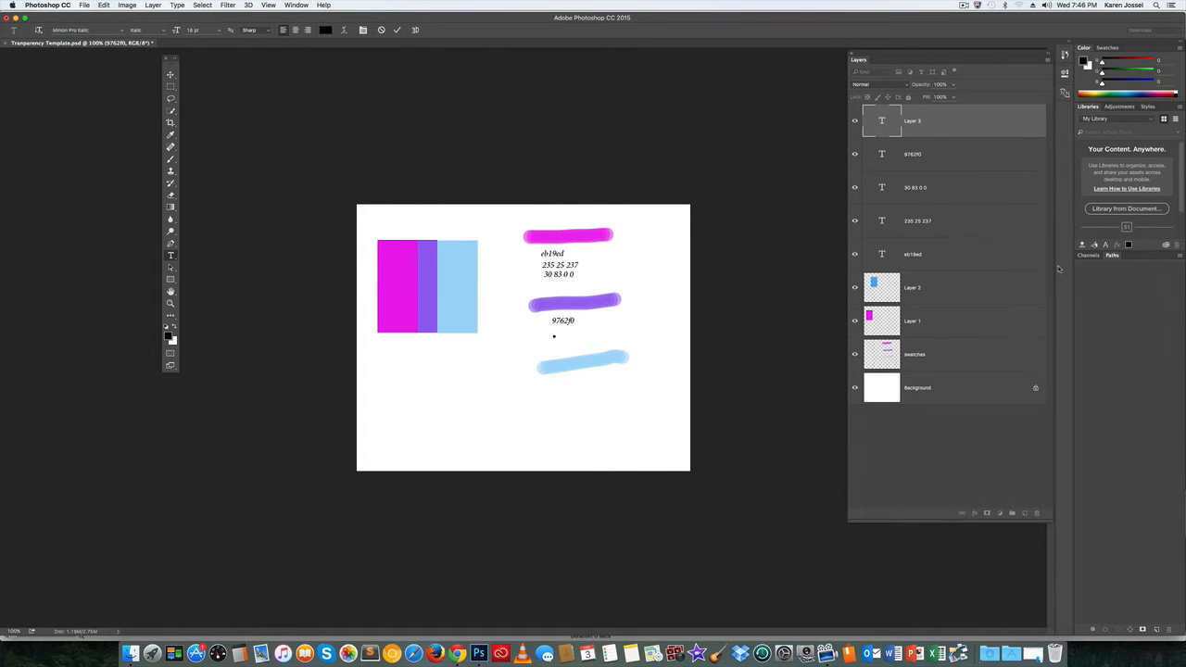
pyautogui.write('45')
pyautogui.write(' 98')
pyautogui.write(' 240')
pyautogui.click(396, 29)
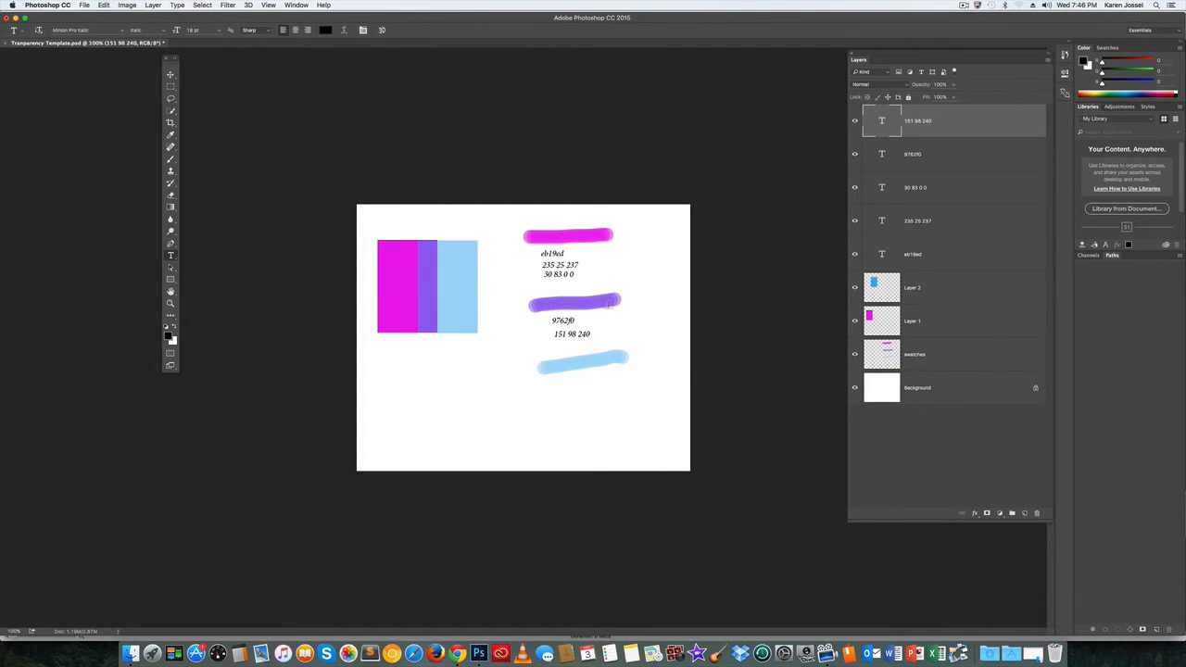
# Add the CMYK text "57 68 0 0" below the purple RGB line
pyautogui.click(556, 347)
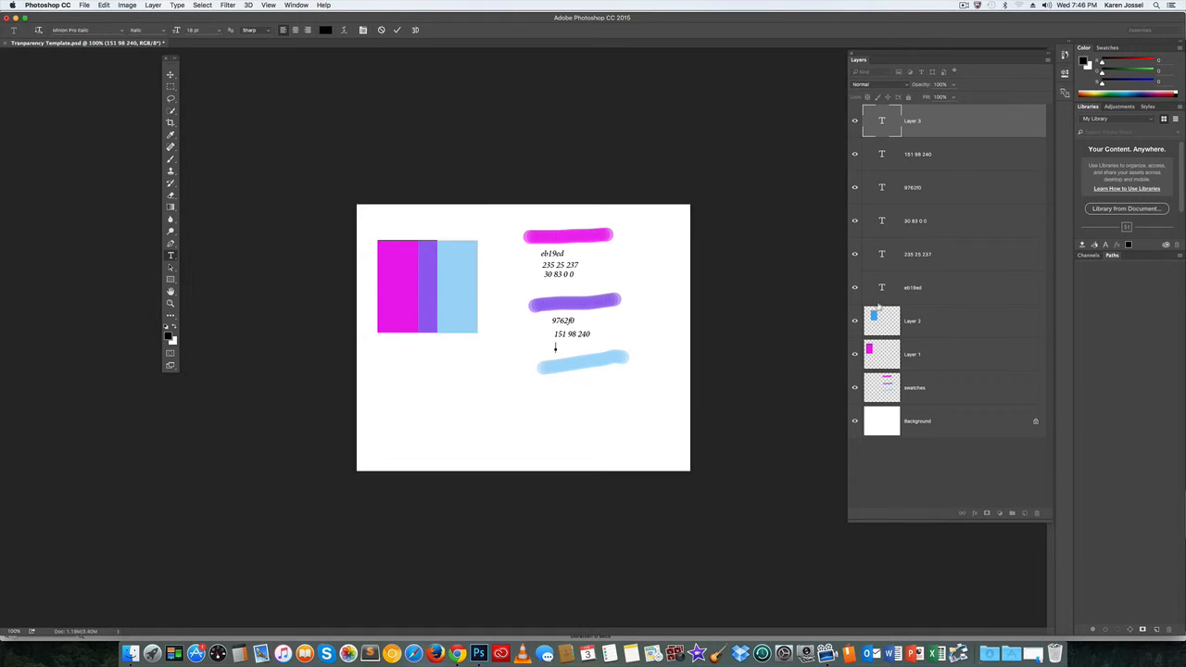
pyautogui.write('52')
pyautogui.write(' 68 0 0')
pyautogui.click(397, 31)
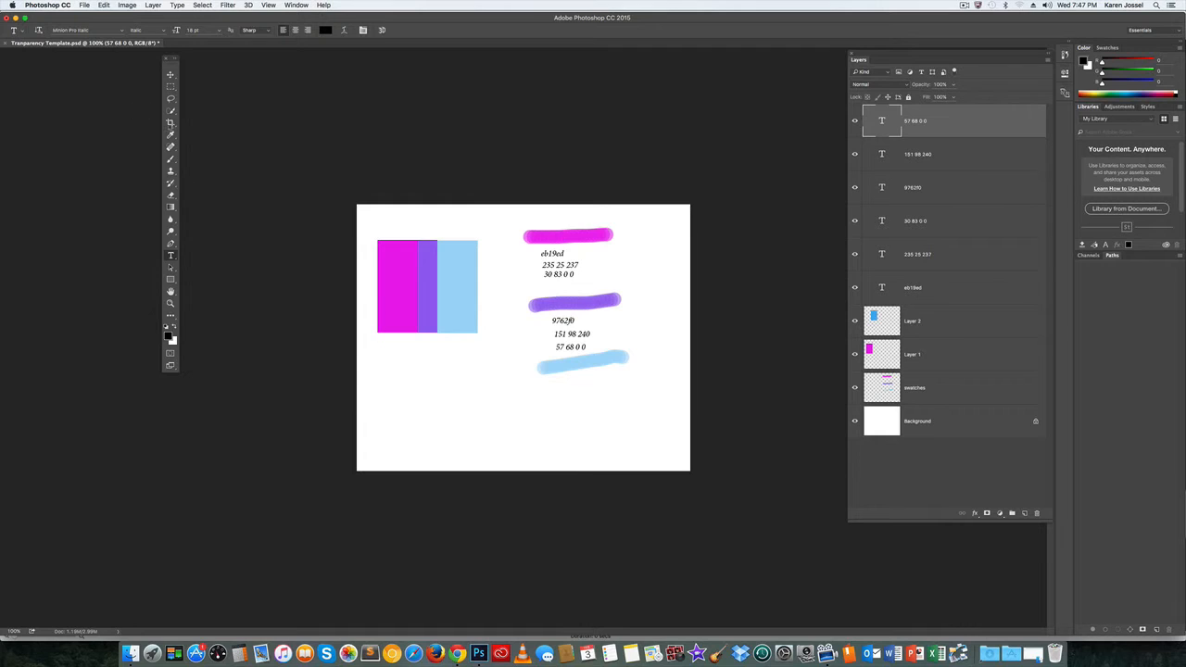
# Sample the light blue rectangle, examine its hex, RGB and CMYK values in the Color Picker, and restore the default colors
pyautogui.click(171, 137)
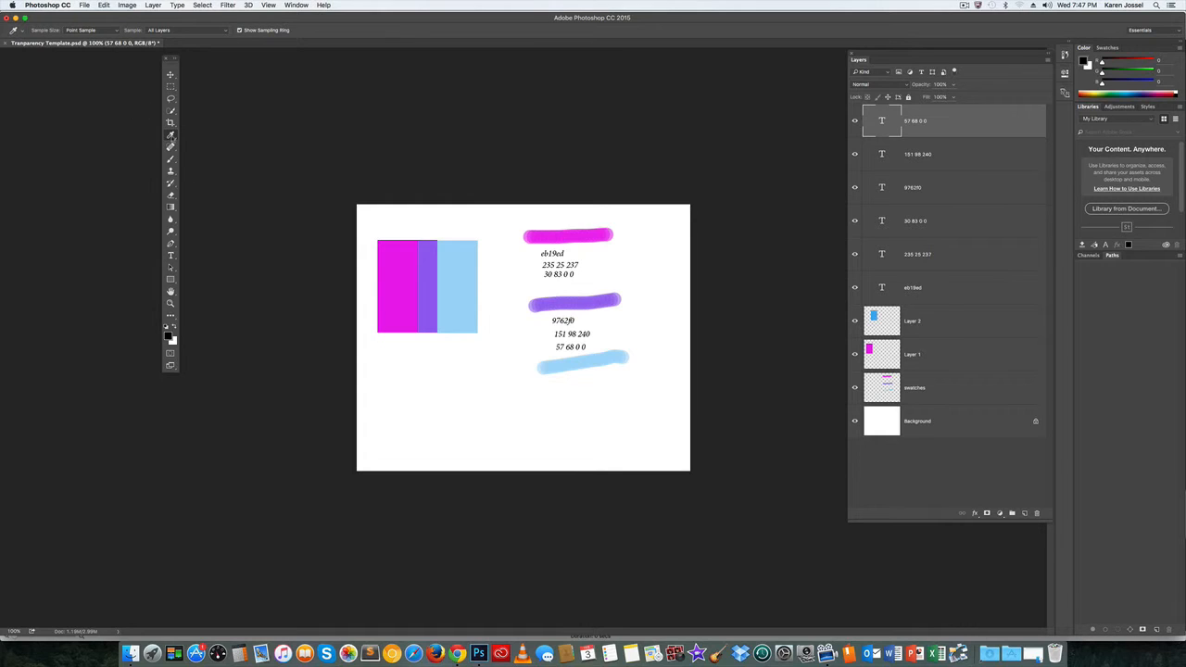
pyautogui.click(453, 291)
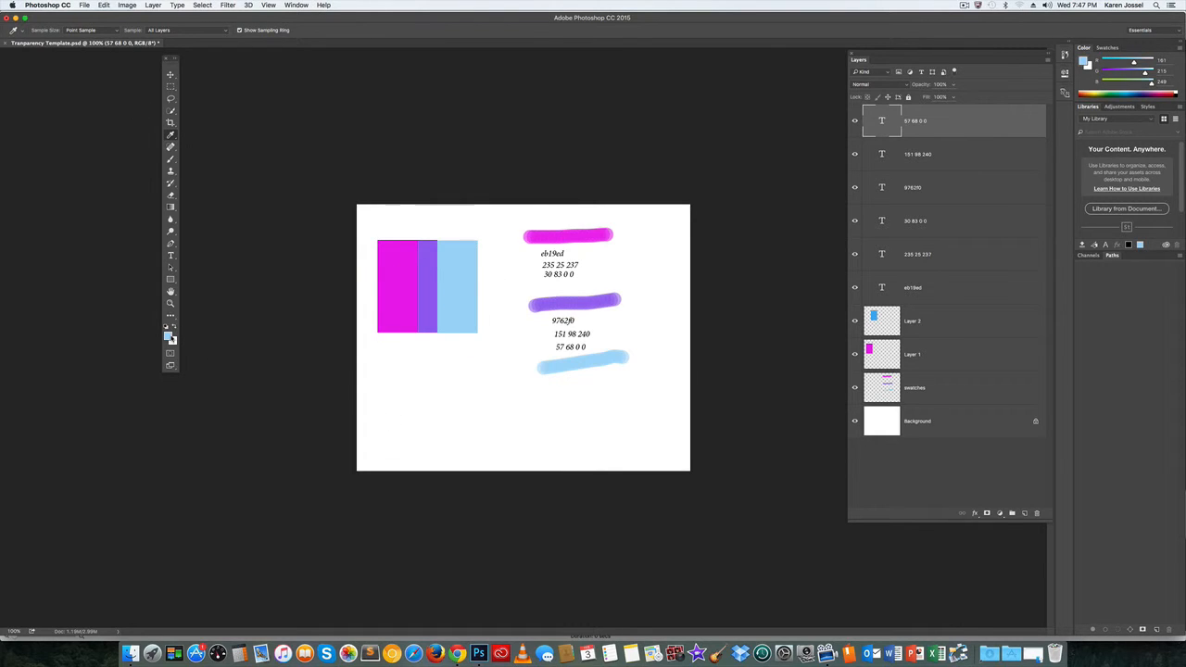
pyautogui.click(169, 338)
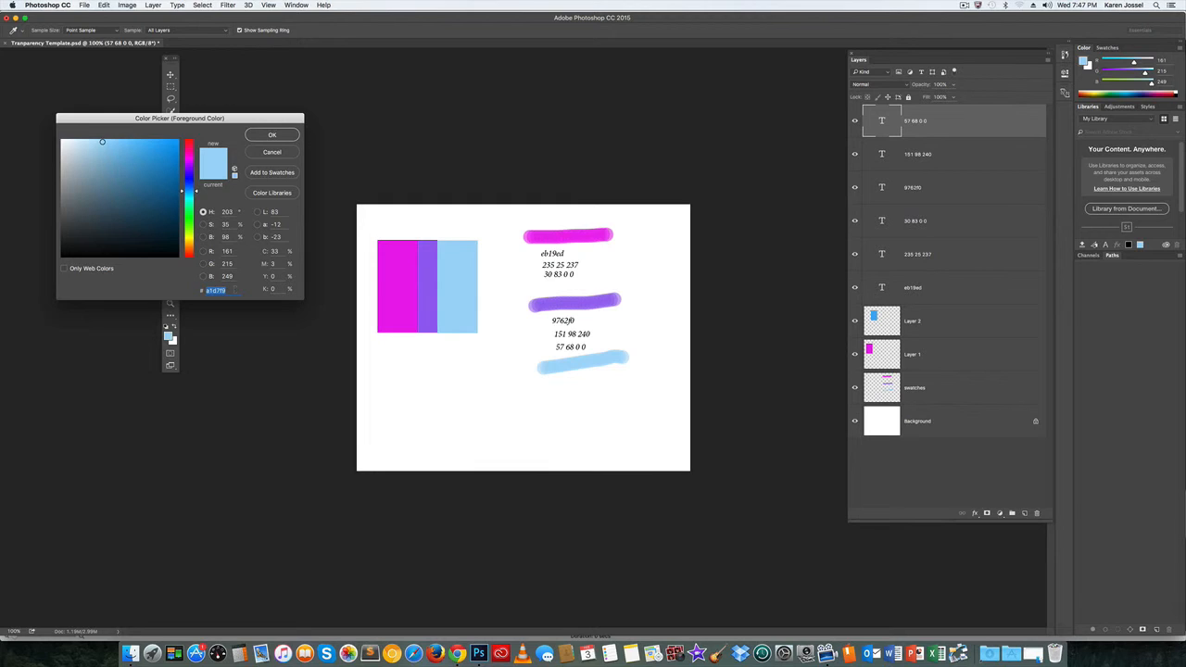
pyautogui.click(287, 155)
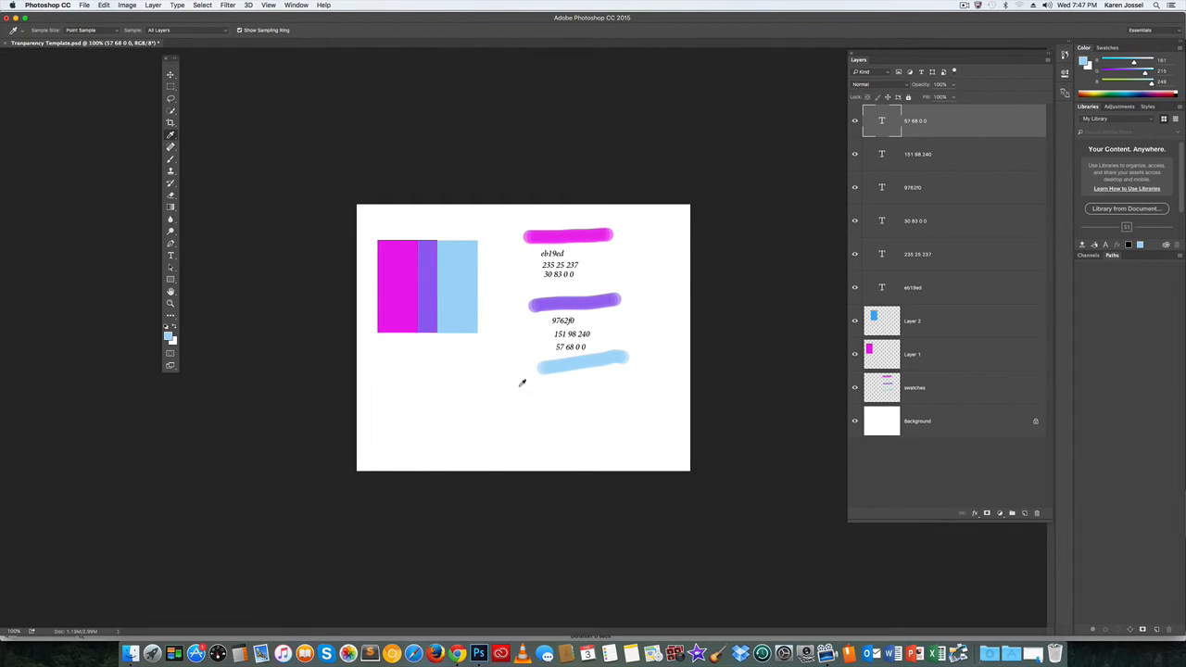
pyautogui.click(167, 332)
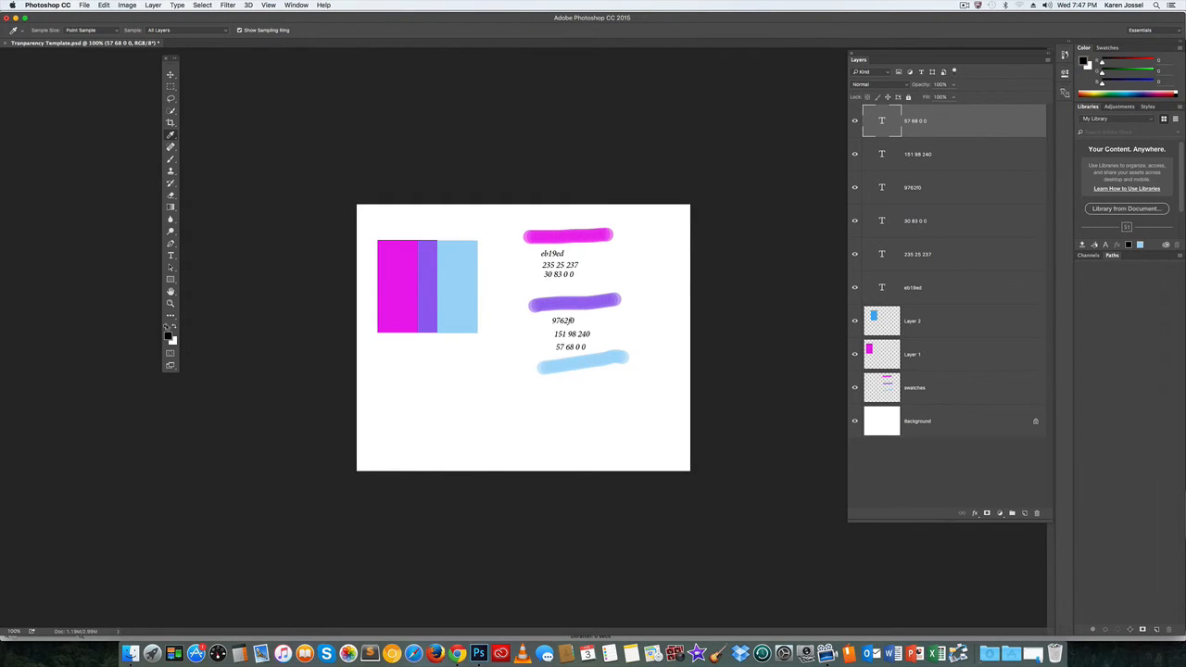
# Add the hex code text "a1d7f9" just below the light blue stroke
pyautogui.click(171, 256)
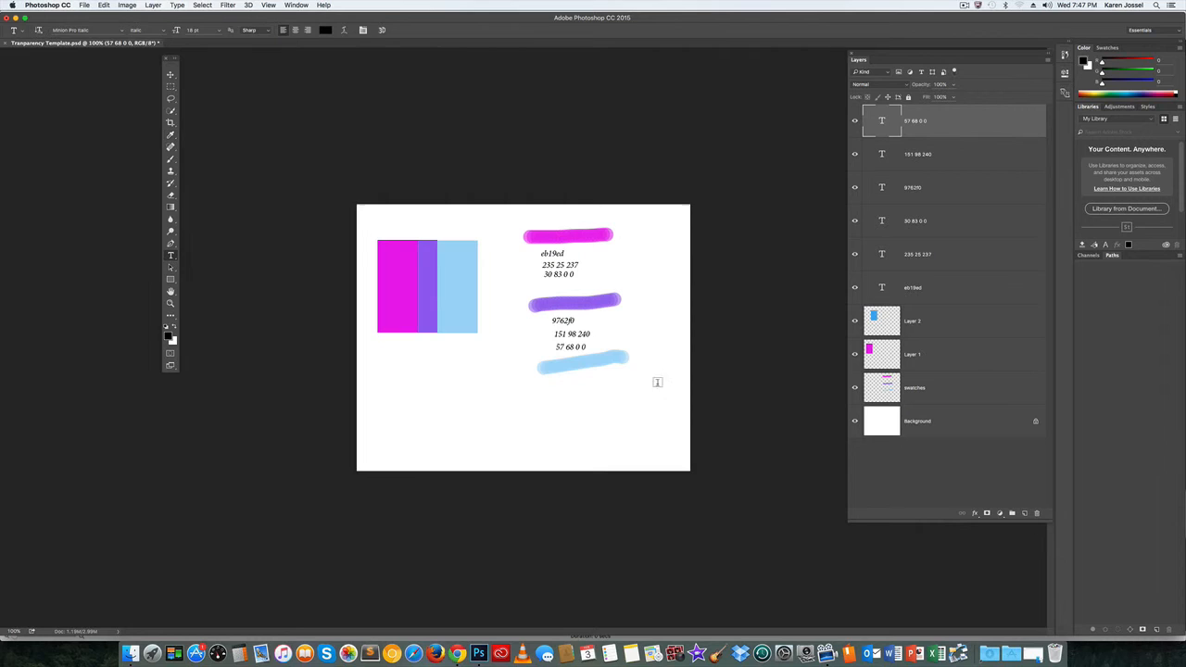
pyautogui.click(564, 387)
pyautogui.write('a1d7f9')
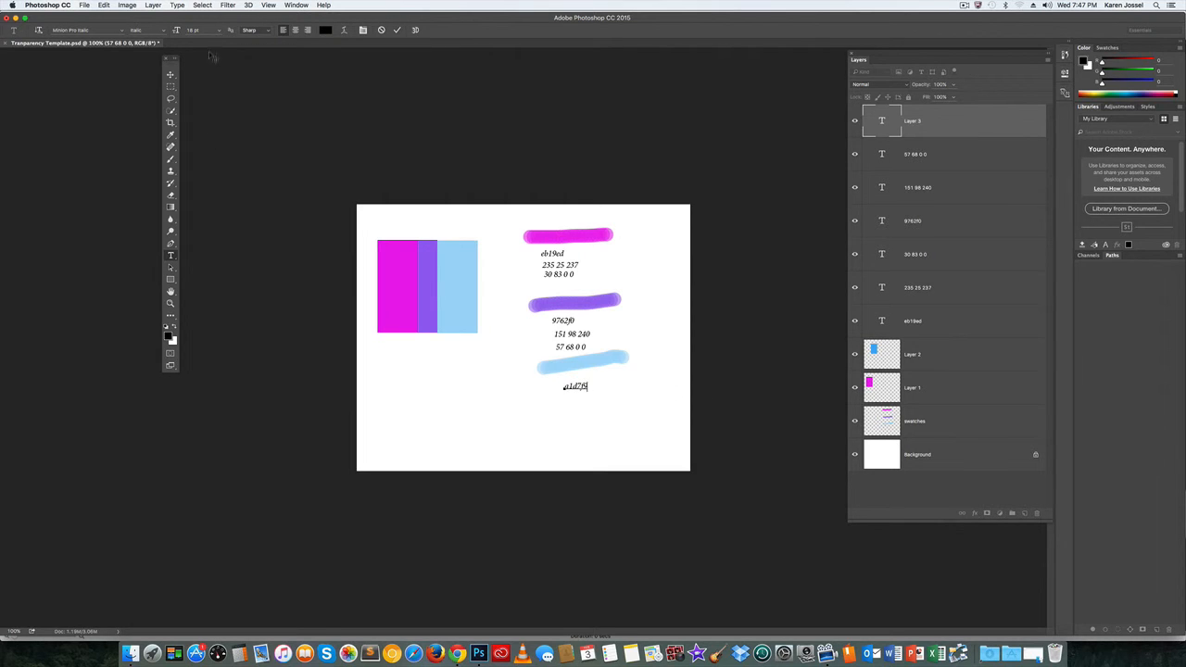
pyautogui.click(398, 30)
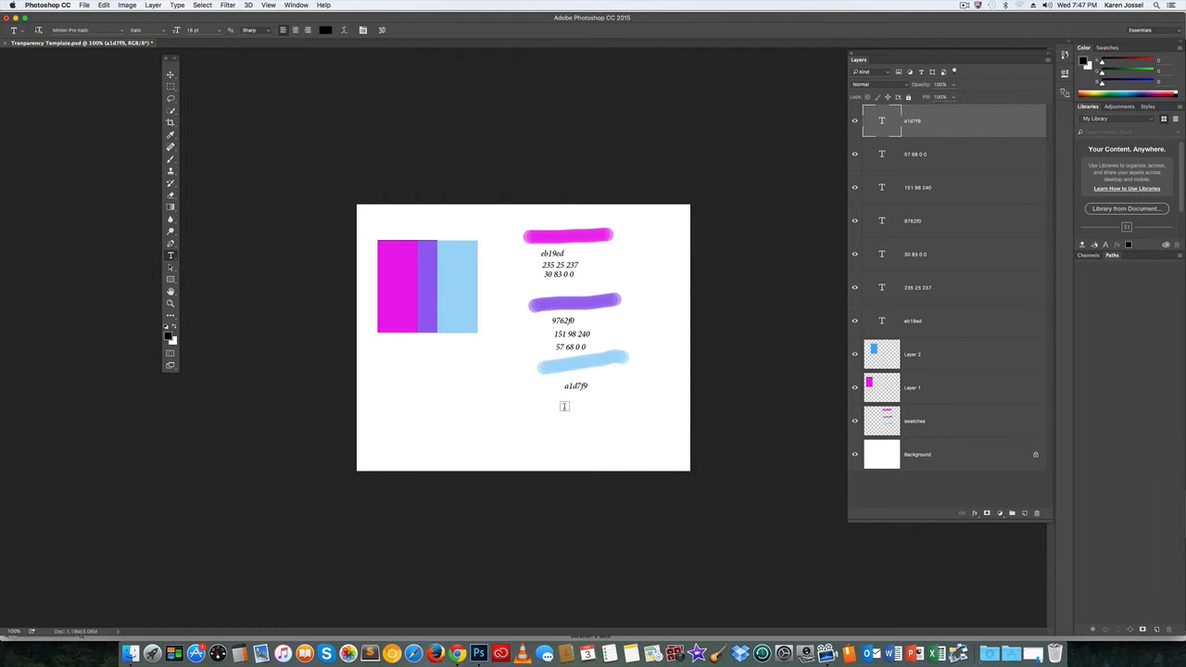
# Add the RGB text "161 215 249" as a separate line below the light blue hex code
pyautogui.click(565, 404)
pyautogui.write('161')
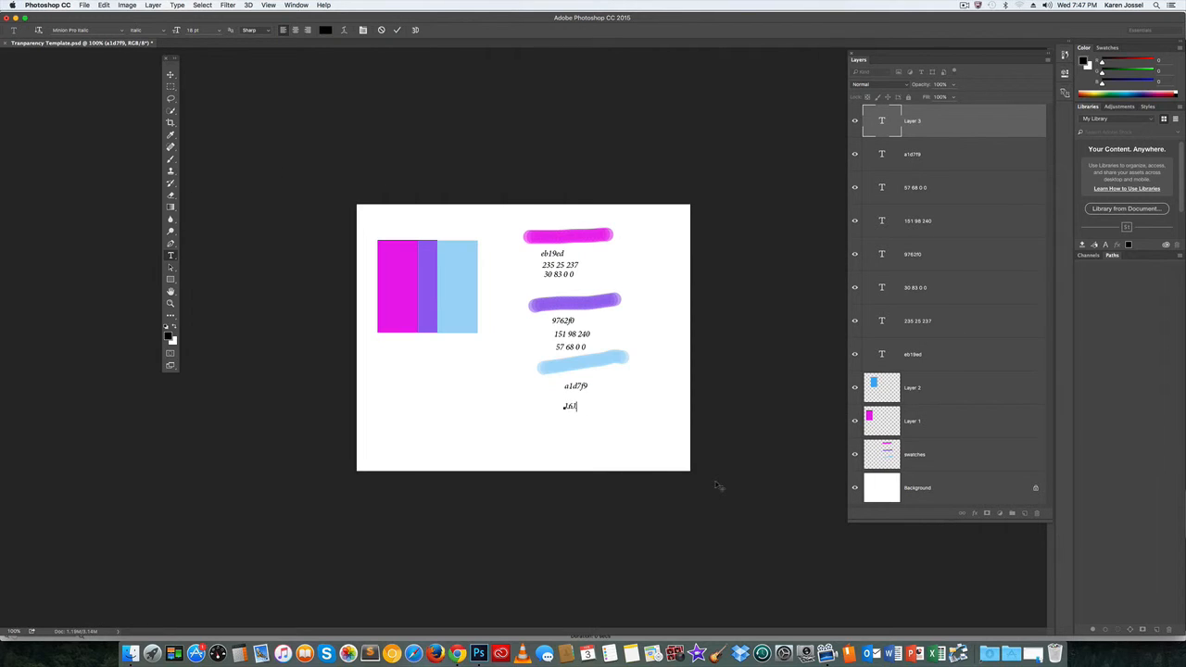
pyautogui.write(',215,245')
pyautogui.click(397, 29)
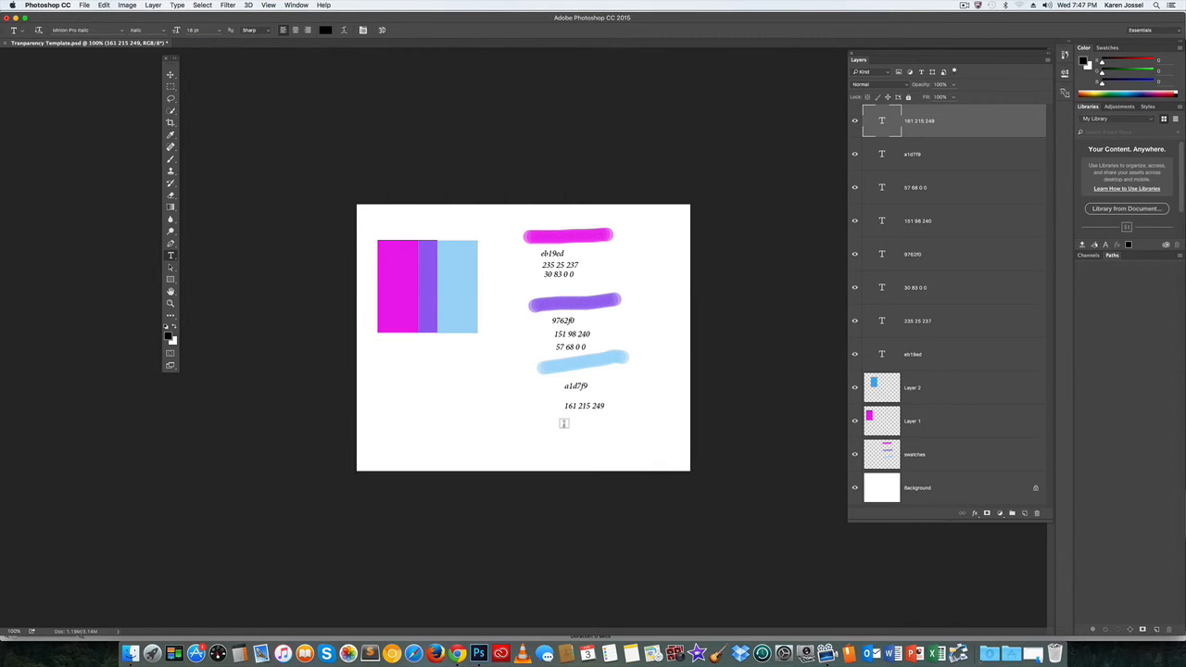
# Add the CMYK text "33 3 0 0" below the light blue RGB line
pyautogui.click(563, 424)
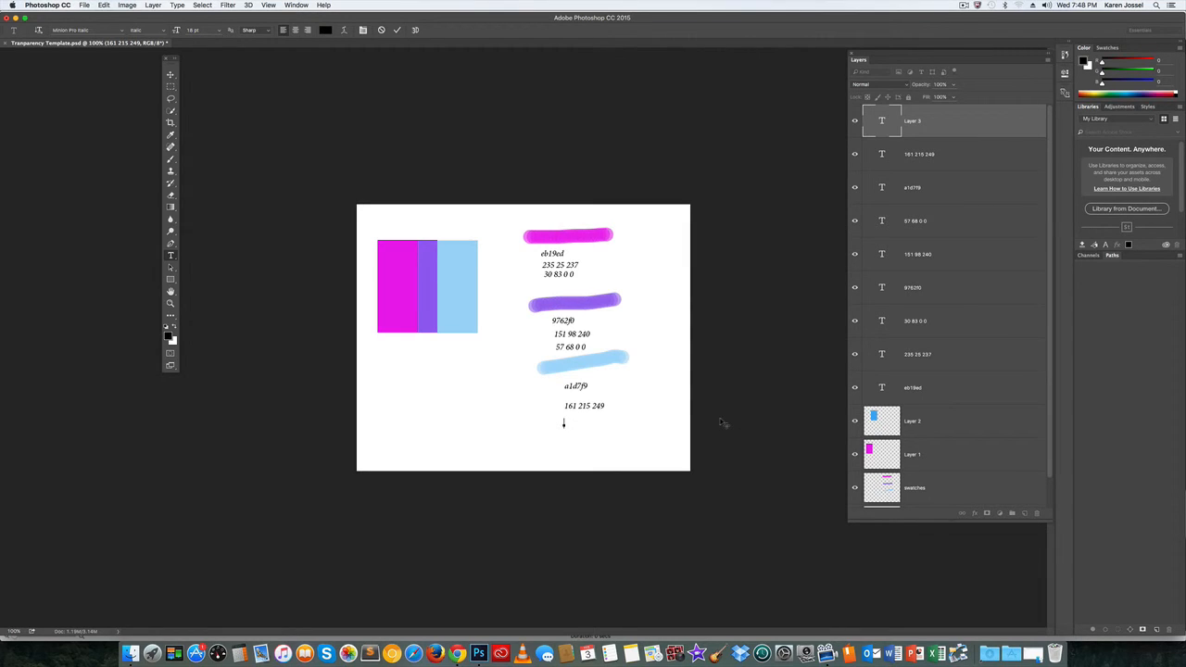
pyautogui.write('33 3 0 0')
pyautogui.click(396, 30)
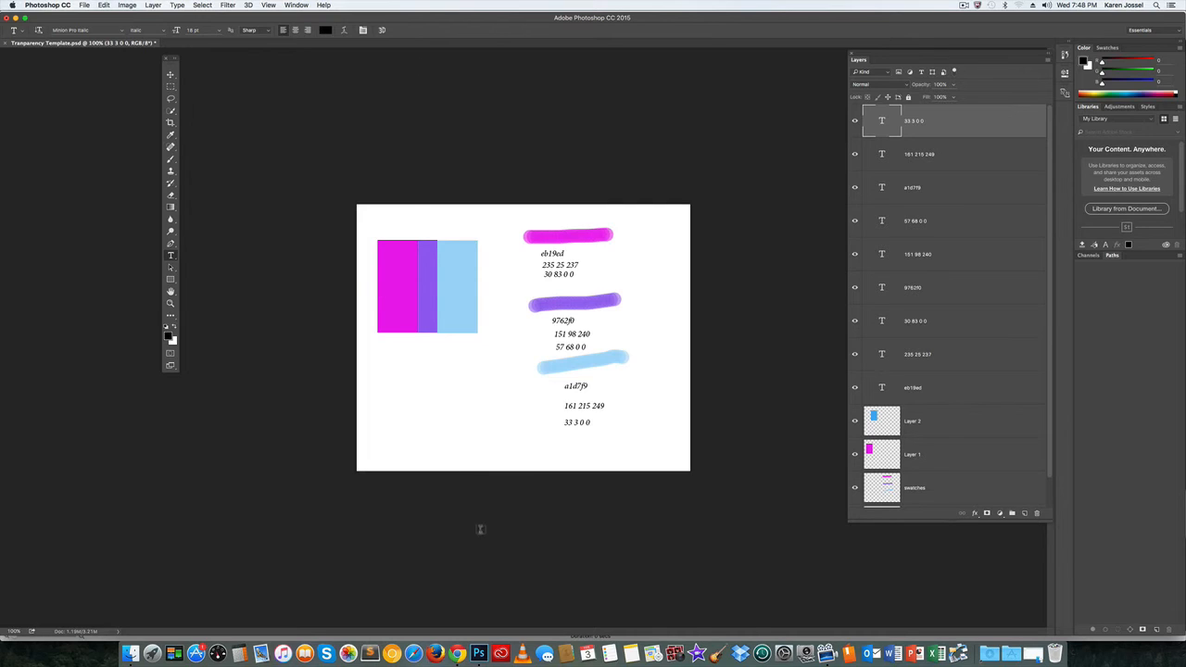
# Switch to Chrome to examine the sample overlay homework with its color value labels, and return to Photoshop
pyautogui.click(457, 654)
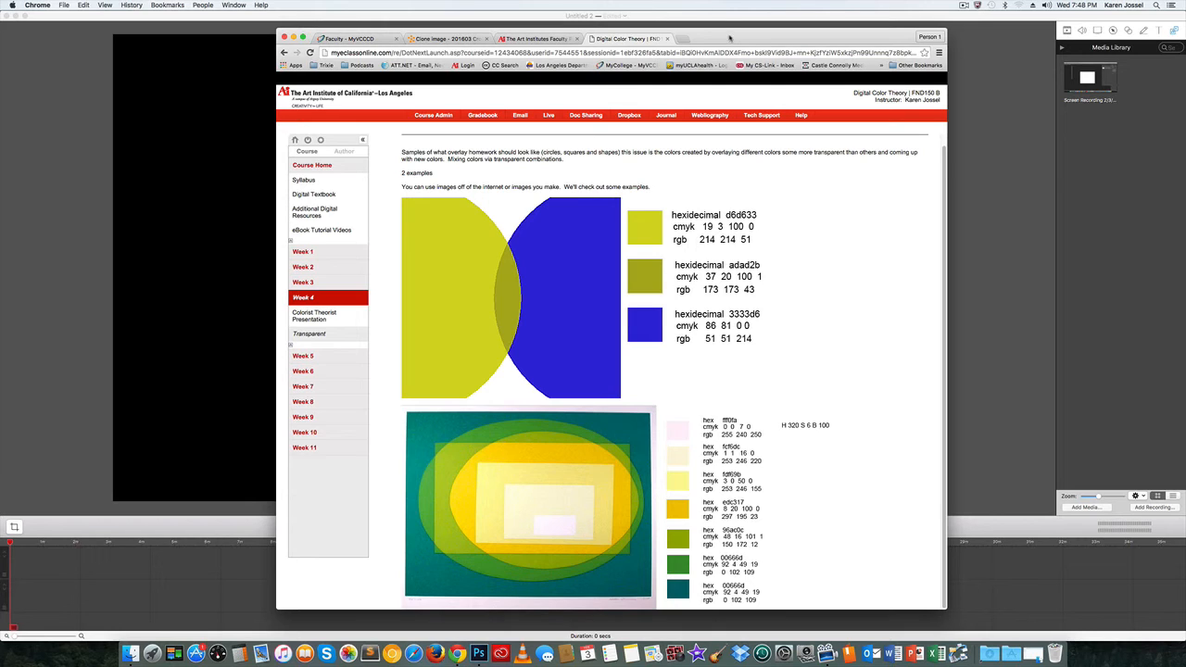
pyautogui.click(990, 114)
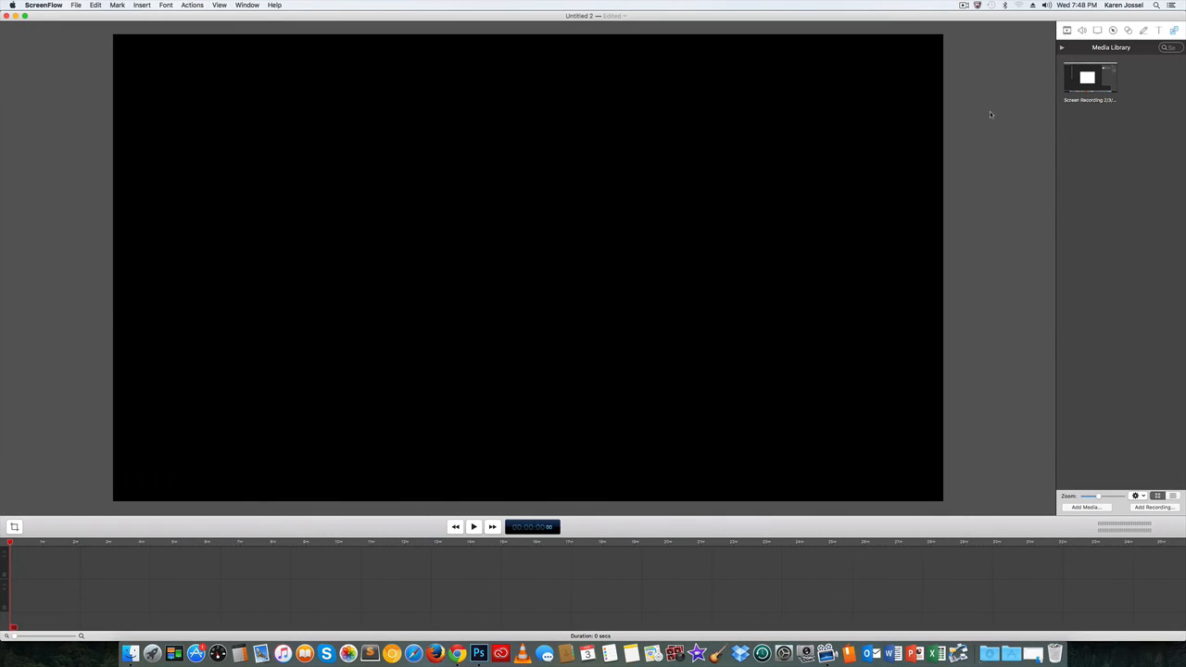
pyautogui.click(478, 653)
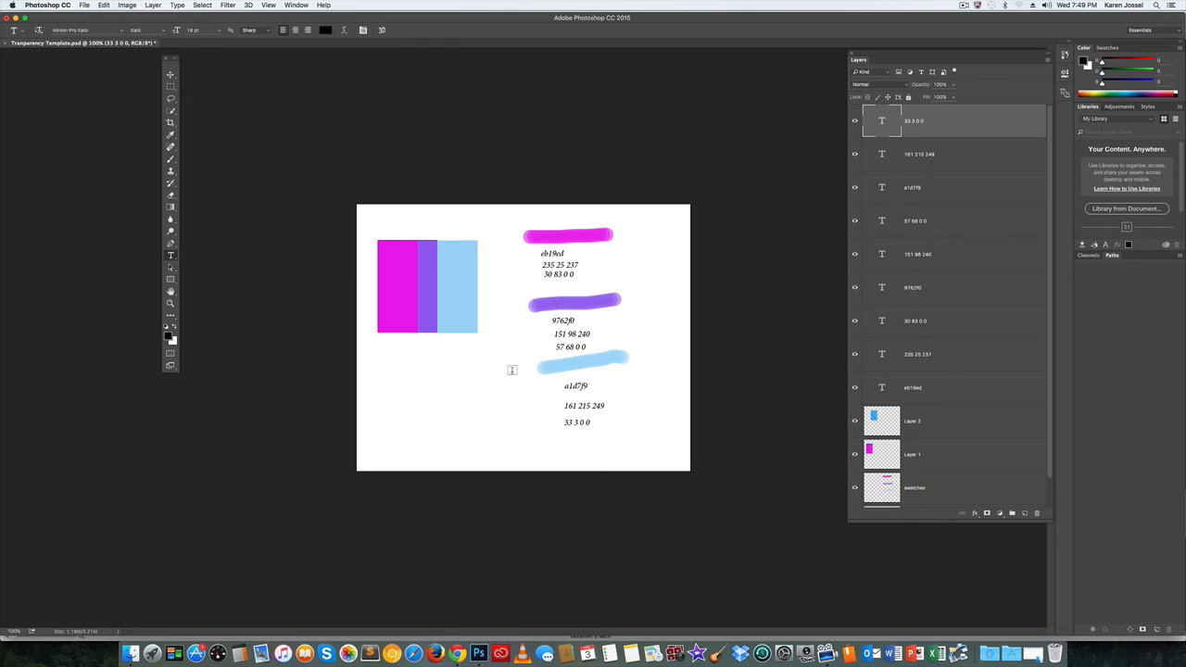
pyautogui.click(964, 4)
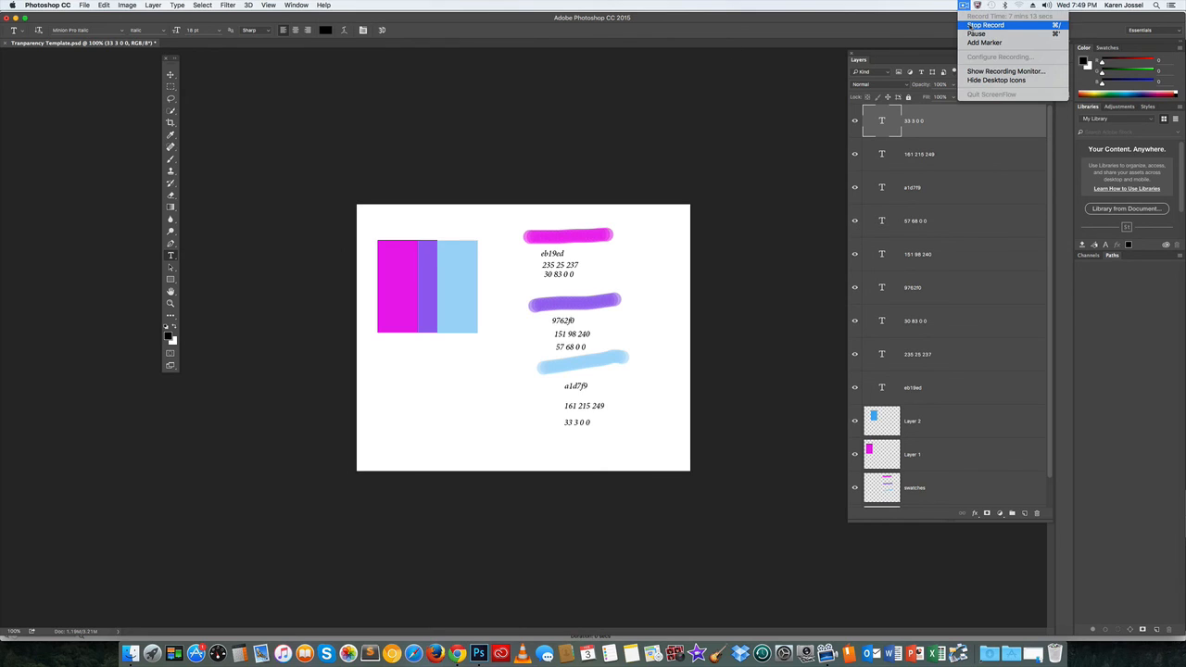